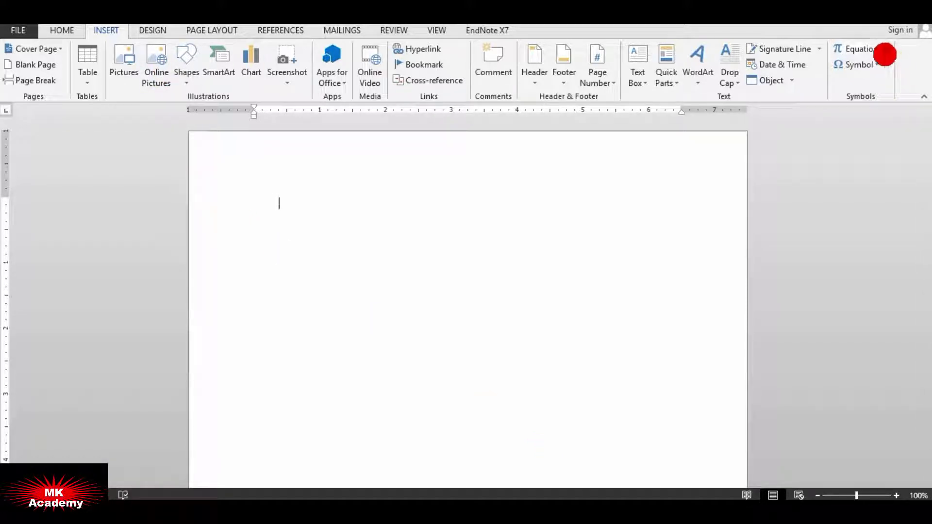
Preview the built-in equation gallery, close it without inserting, and return to the Insert ribbon
{"action": "left_click", "coordinate": [886, 51]}
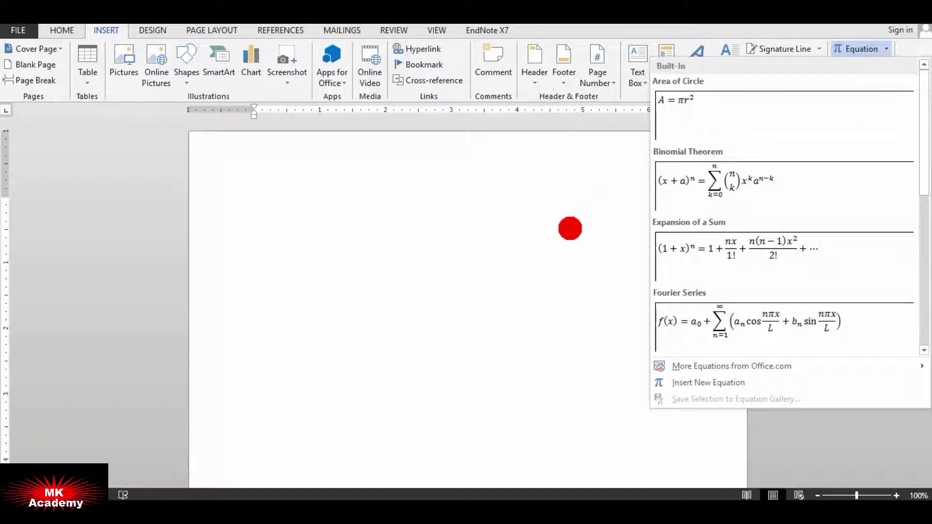
{"action": "left_click", "coordinate": [570, 228]}
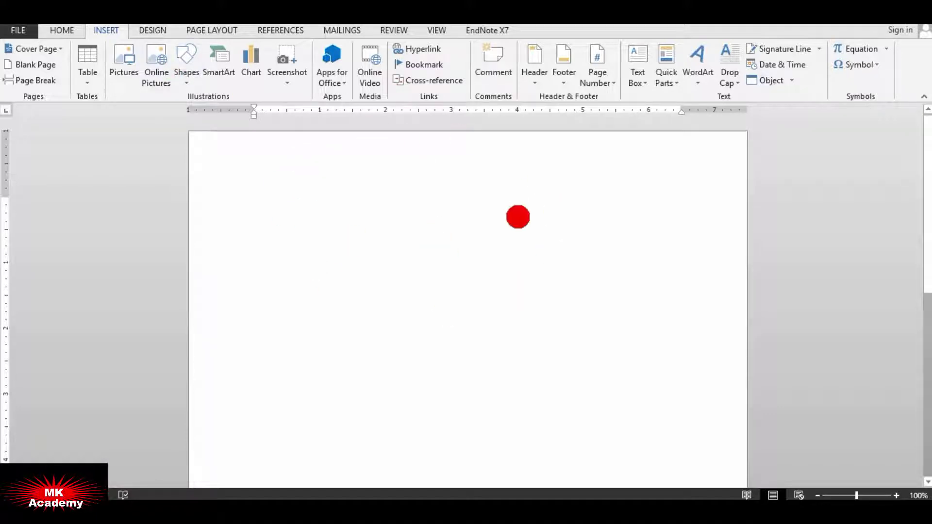
{"action": "left_click", "coordinate": [61, 29]}
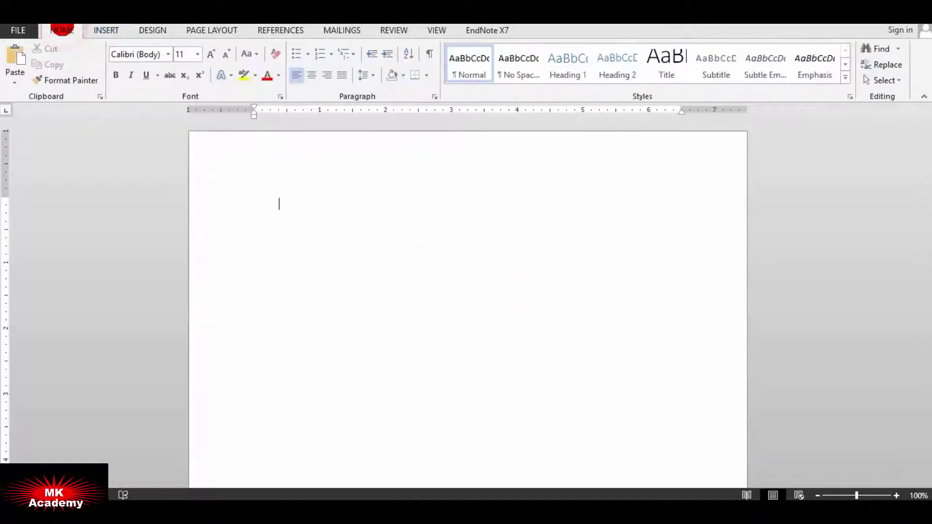
{"action": "left_click", "coordinate": [106, 30]}
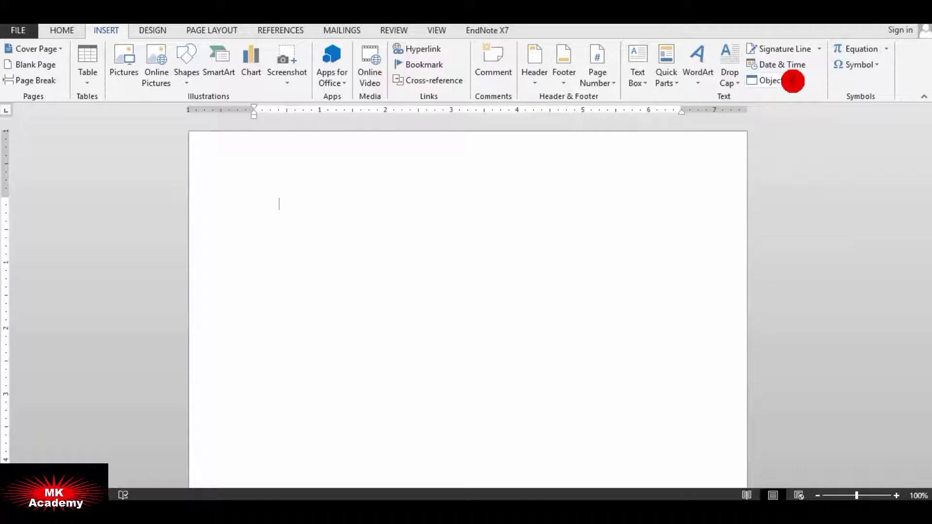
Embed a new Microsoft Equation 3.0 object from the Object dialog
{"action": "left_click", "coordinate": [792, 81]}
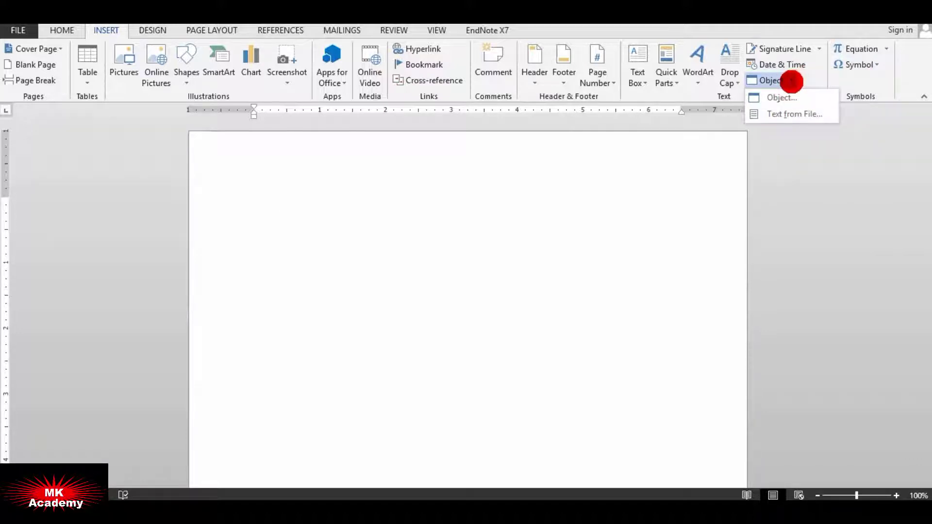
{"action": "left_click", "coordinate": [778, 98]}
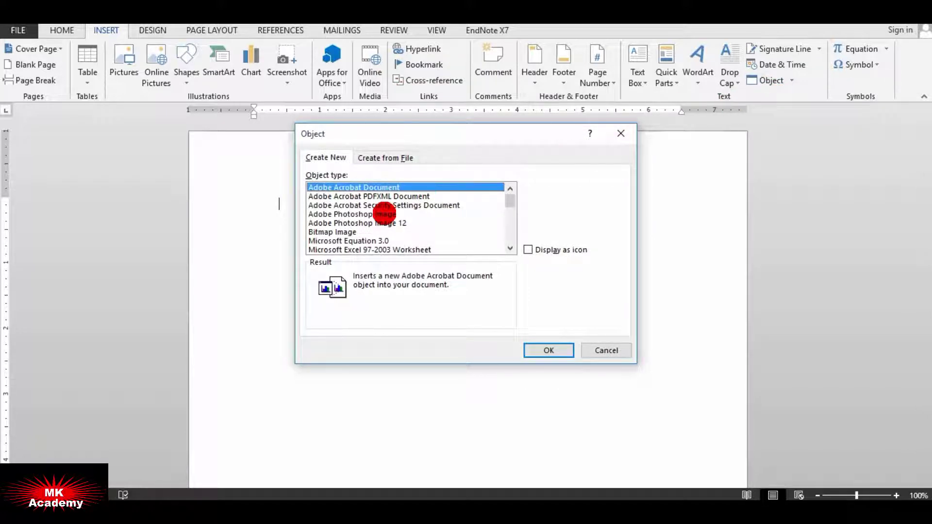
{"action": "left_click", "coordinate": [351, 196]}
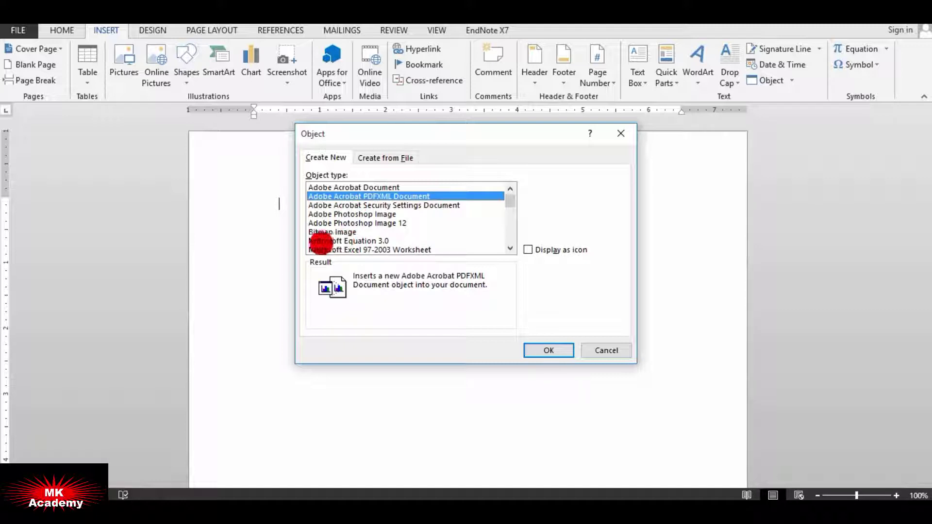
{"action": "left_click", "coordinate": [343, 241]}
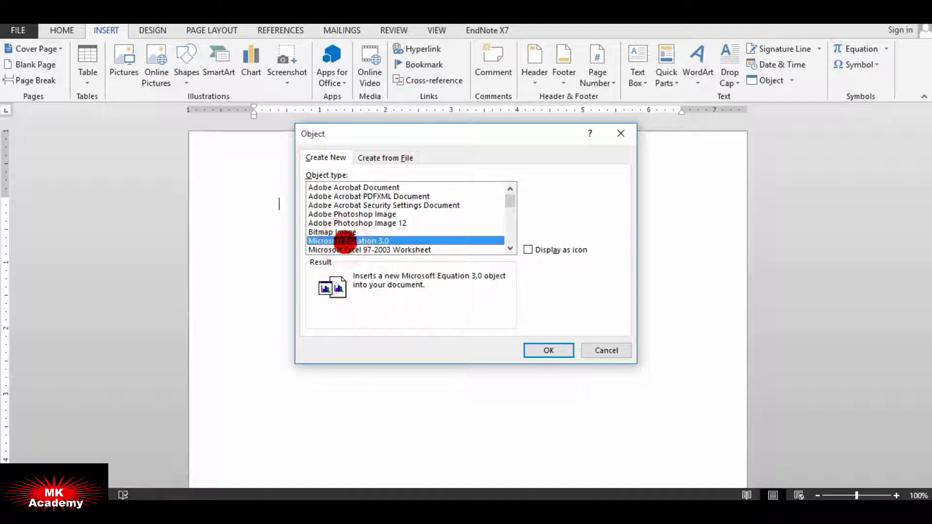
{"action": "left_click", "coordinate": [539, 349]}
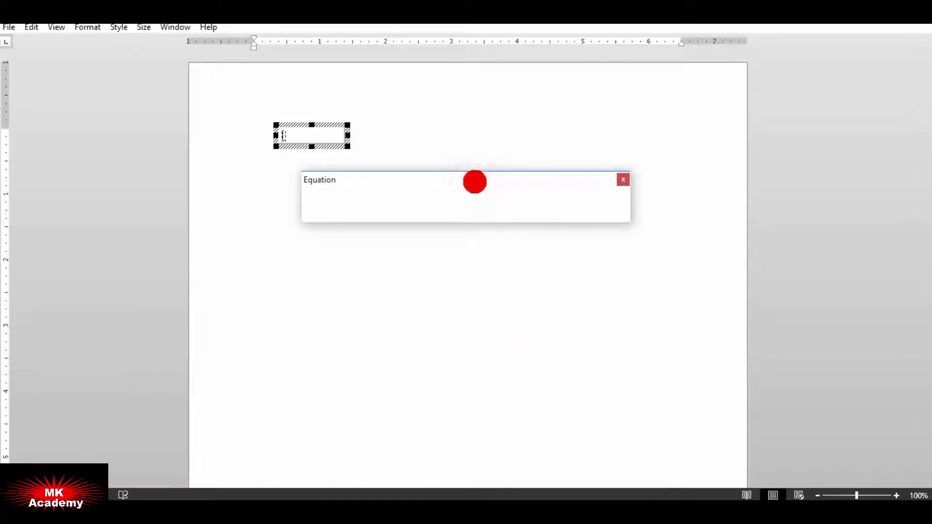
Zoom the page to 160% and move the Equation toolbar well aside for typing P =
{"action": "left_click_drag", "start_coordinate": [474, 181], "coordinate": [541, 157]}
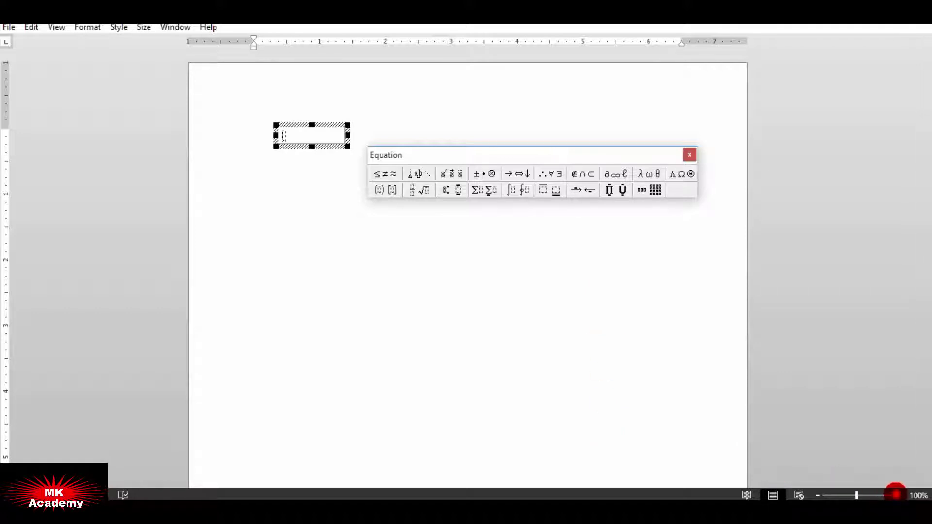
{"action": "left_click", "coordinate": [897, 495]}
{"action": "left_click", "coordinate": [898, 495]}
{"action": "left_click", "coordinate": [897, 494]}
{"action": "left_click", "coordinate": [898, 496]}
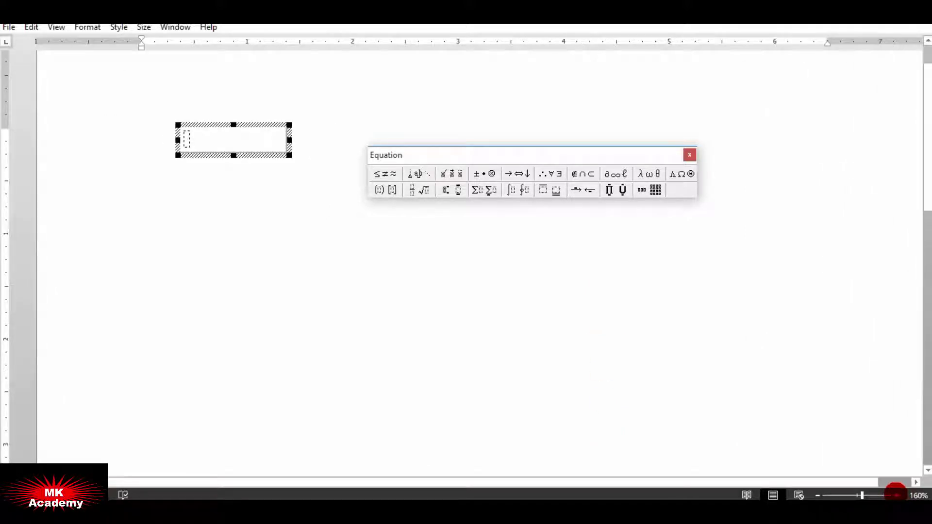
{"action": "left_click", "coordinate": [502, 152]}
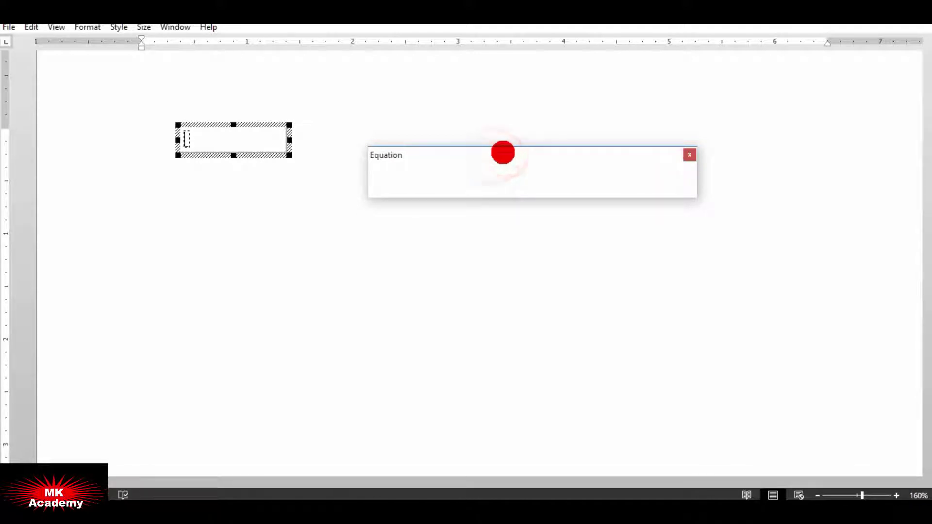
{"action": "left_click_drag", "start_coordinate": [502, 152], "coordinate": [591, 115]}
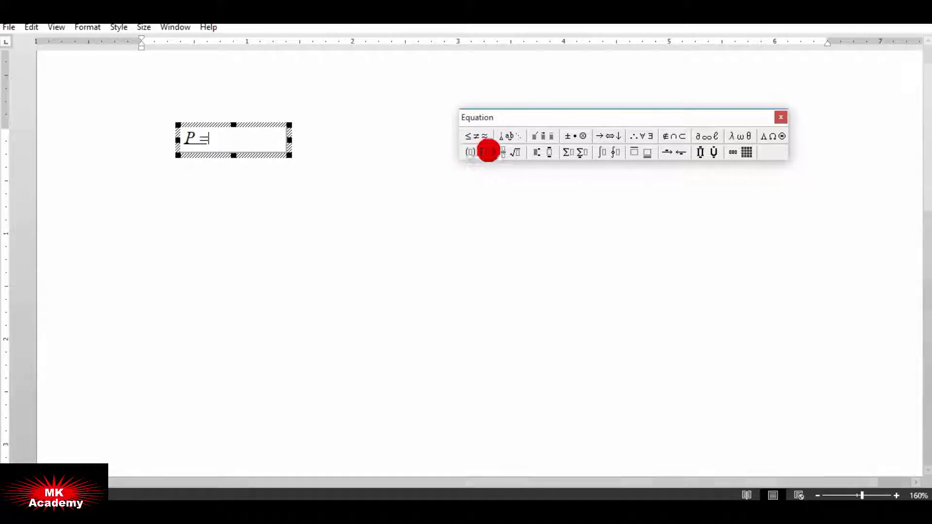
Insert the fraction 1/2 after P =
{"action": "left_click", "coordinate": [502, 151]}
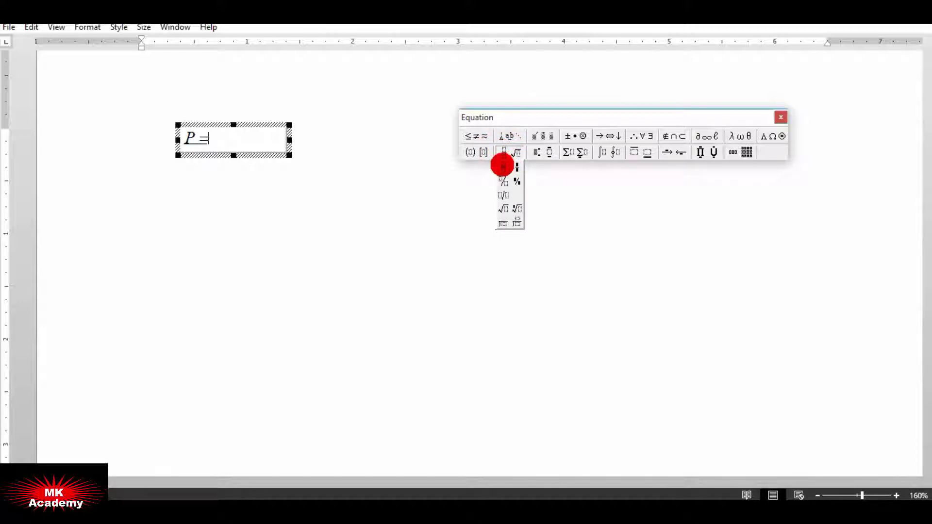
{"action": "left_click", "coordinate": [502, 166]}
{"action": "type", "text": "1/"}
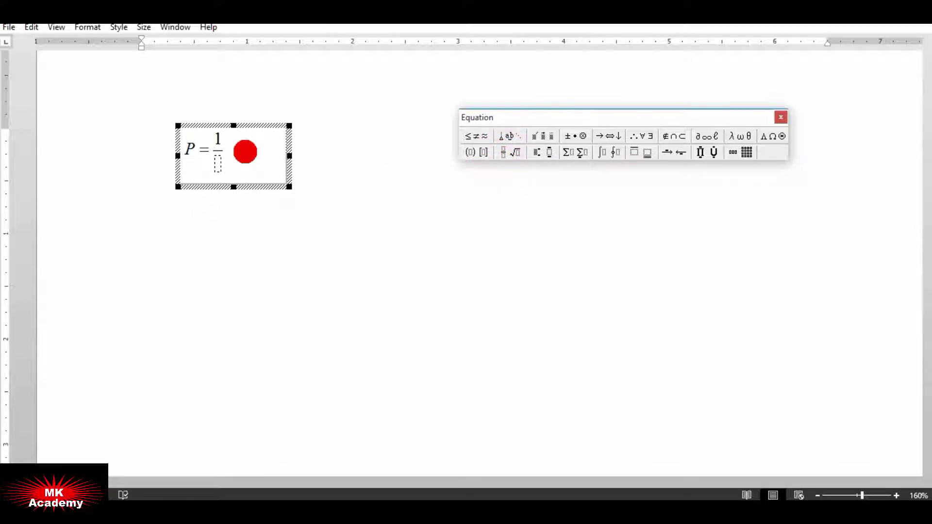
{"action": "left_click", "coordinate": [220, 164]}
{"action": "left_click", "coordinate": [218, 164]}
{"action": "type", "text": "2"}
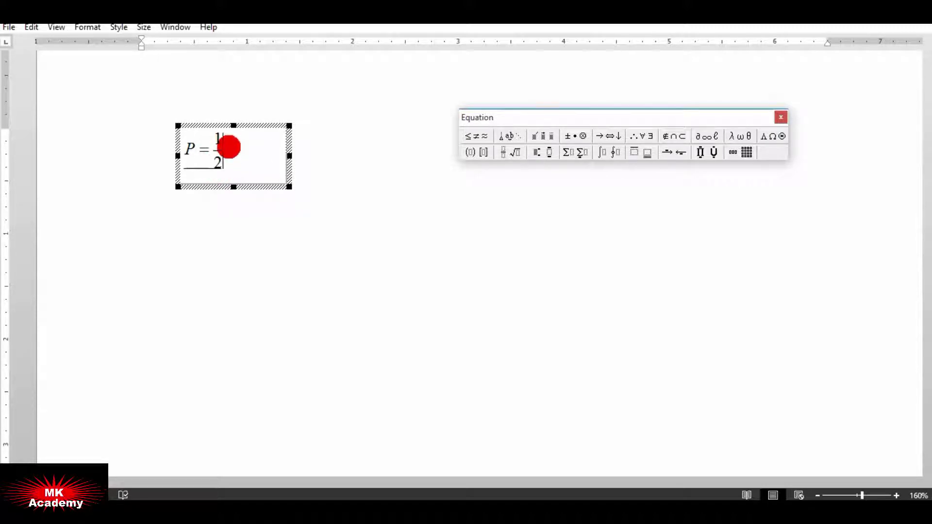
{"action": "left_click", "coordinate": [229, 147]}
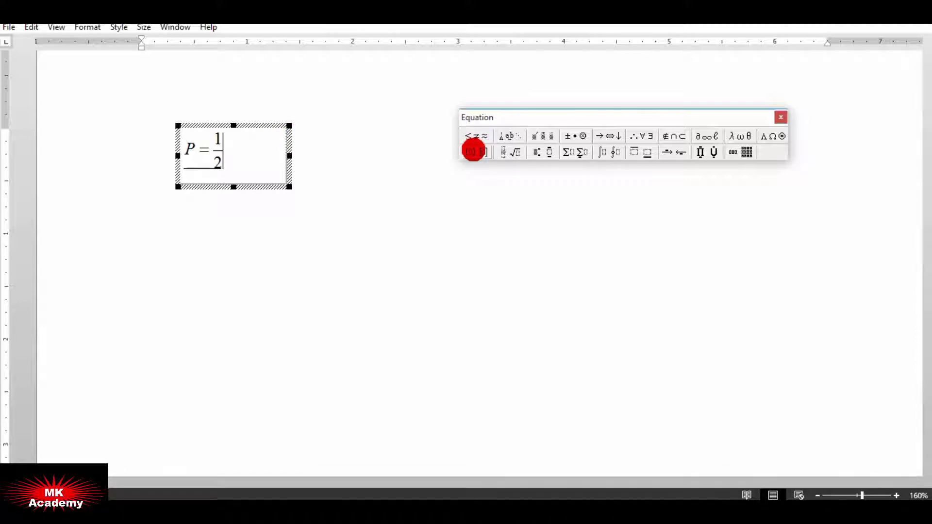
Add a curly brace after 1/2 holding a fraction of m + n over m
{"action": "left_click", "coordinate": [473, 151]}
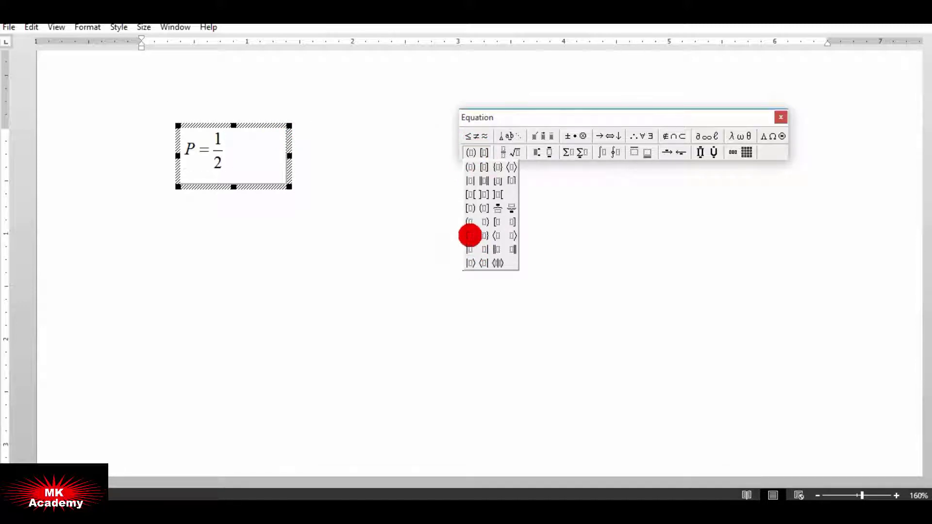
{"action": "left_click", "coordinate": [470, 235]}
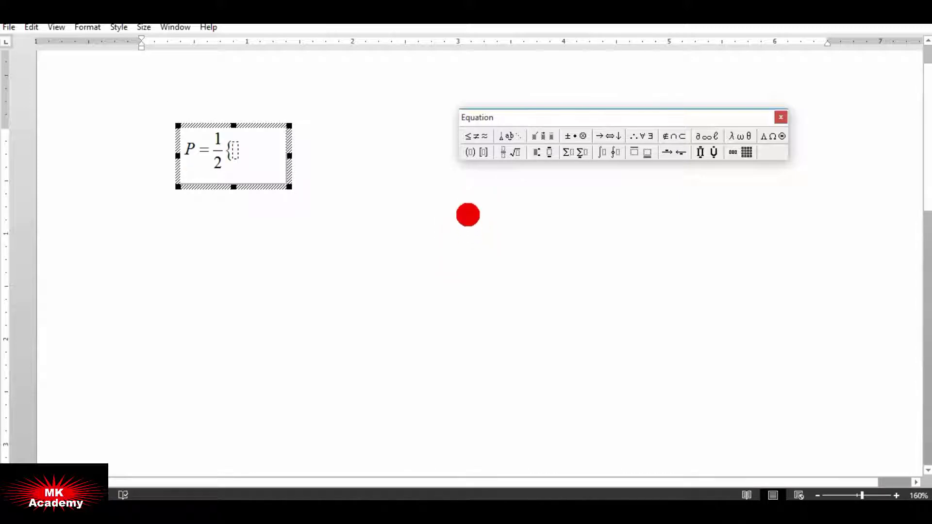
{"action": "left_click", "coordinate": [503, 152]}
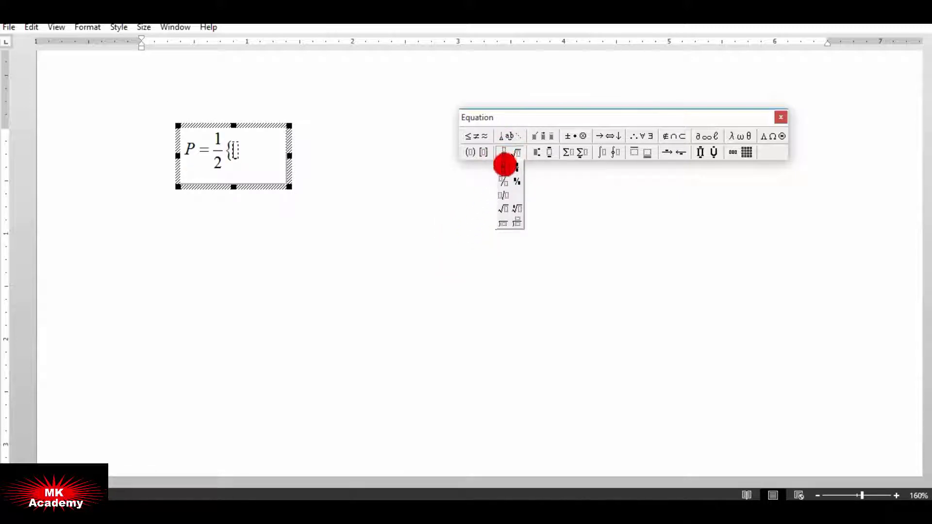
{"action": "left_click", "coordinate": [505, 166]}
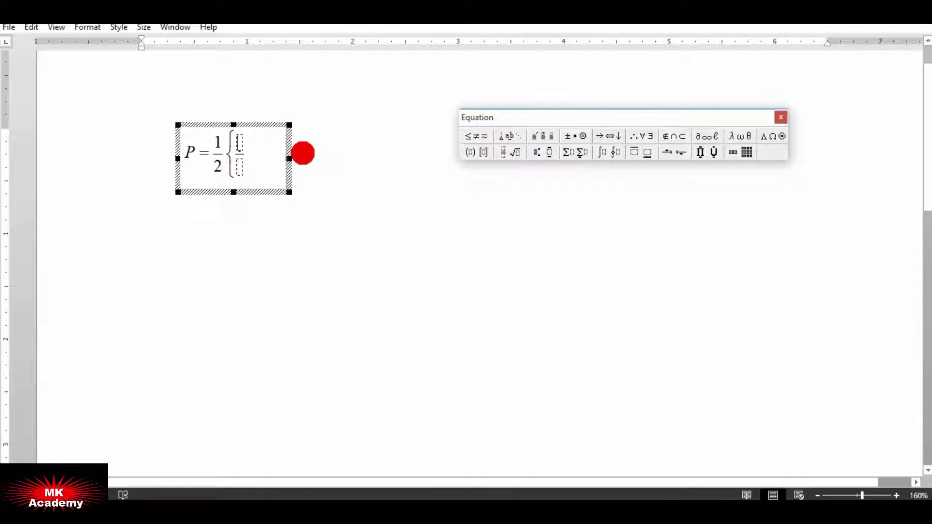
{"action": "type", "text": "m+"}
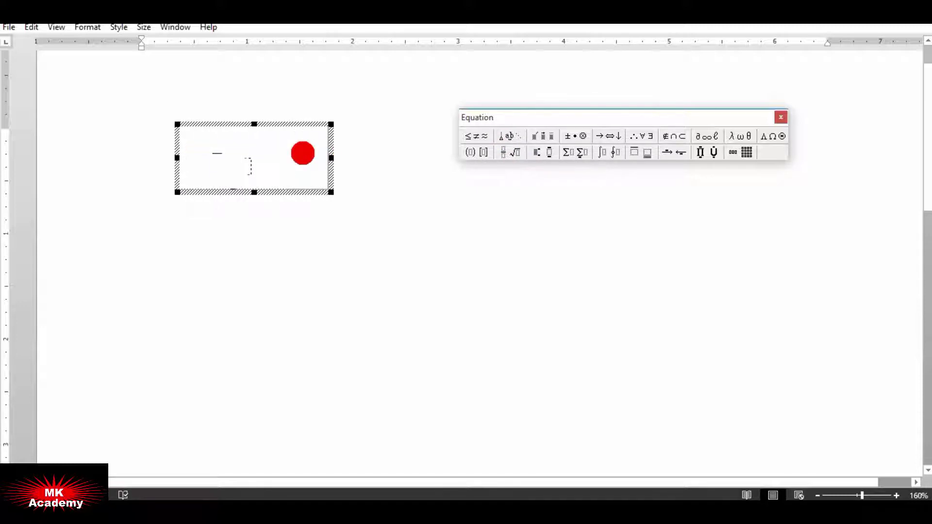
{"action": "type", "text": "n"}
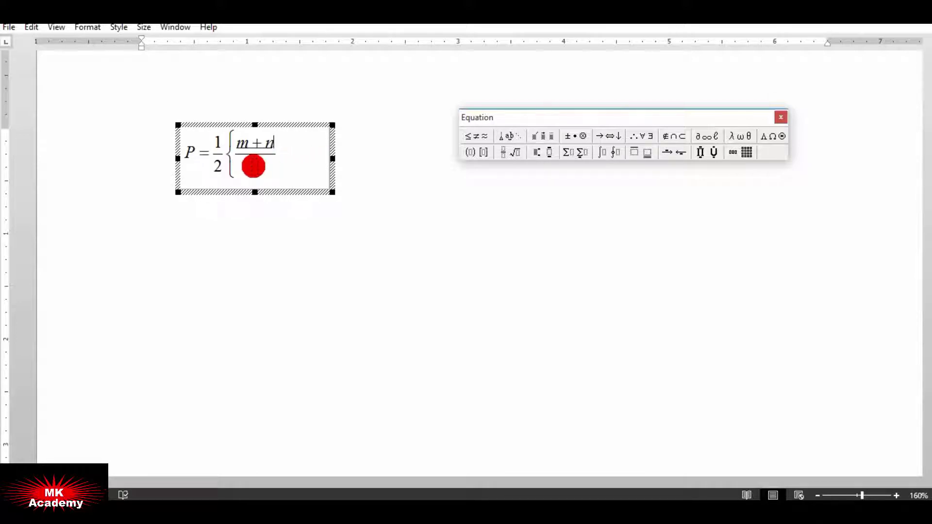
{"action": "left_click", "coordinate": [253, 166]}
{"action": "type", "text": "m"}
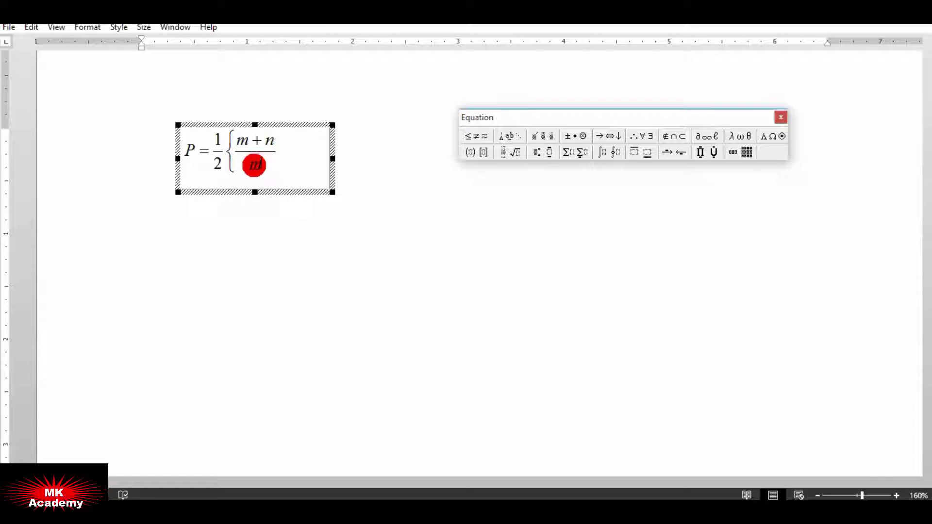
Square the m and add −n² so the braced denominator reads m² − n²
{"action": "left_click", "coordinate": [539, 151]}
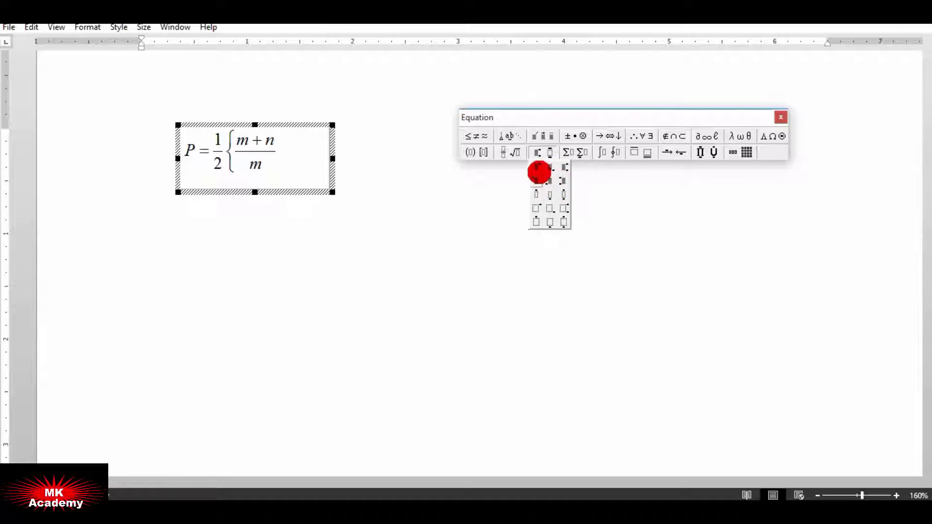
{"action": "left_click", "coordinate": [538, 169]}
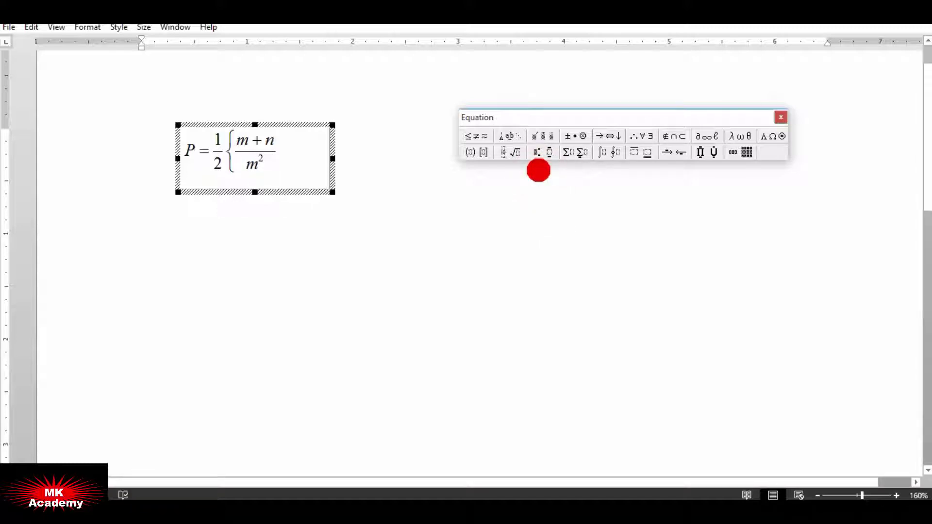
{"action": "left_click", "coordinate": [267, 166]}
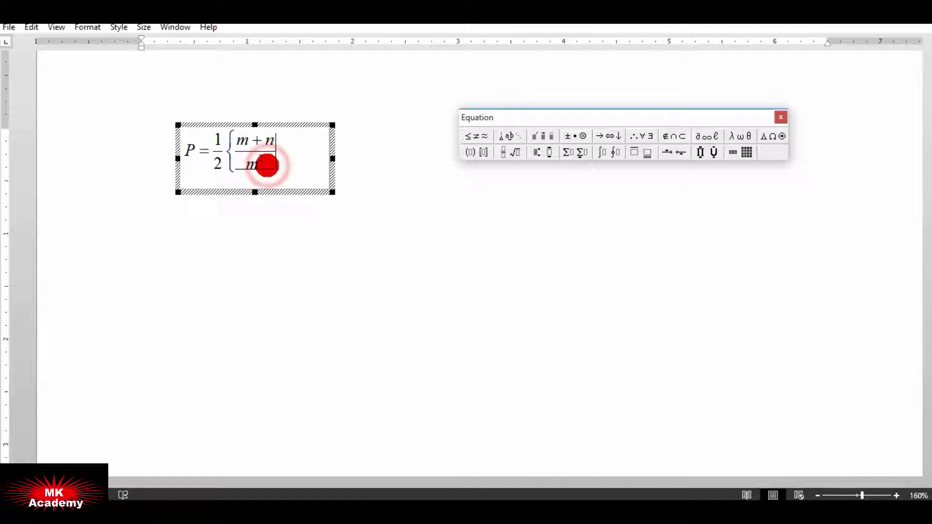
{"action": "left_click", "coordinate": [262, 164]}
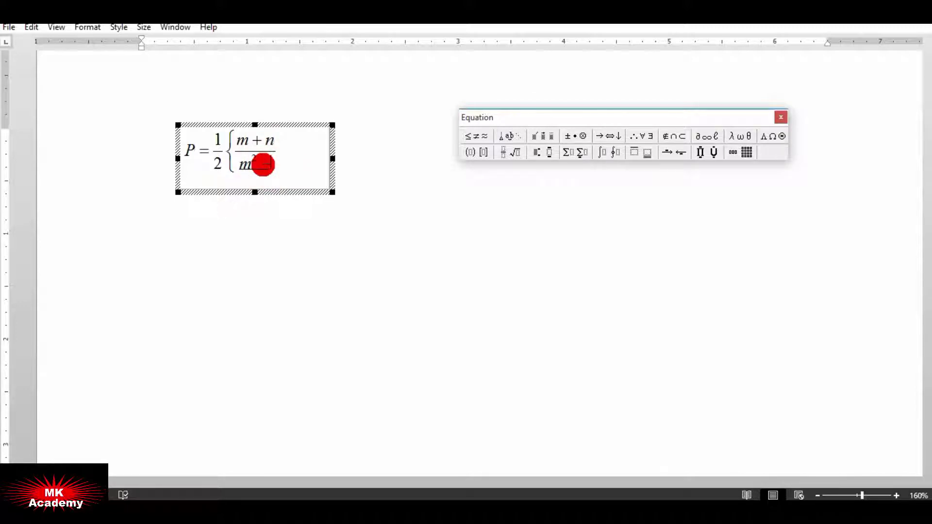
{"action": "type", "text": "² − n-n"}
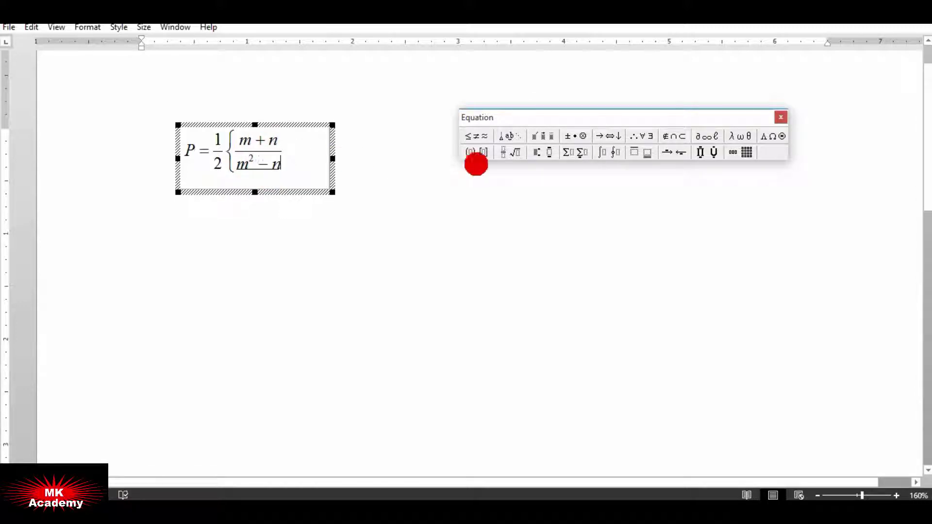
{"action": "left_click", "coordinate": [533, 152]}
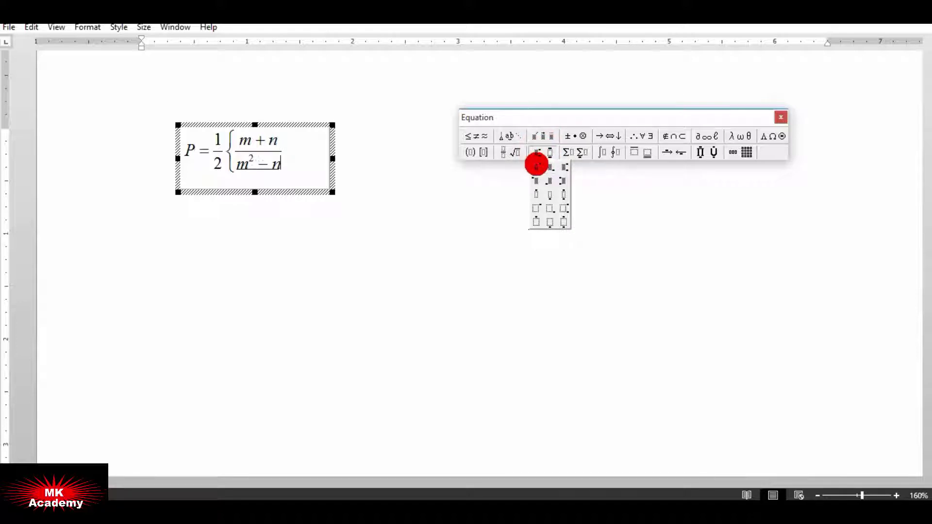
{"action": "left_click", "coordinate": [536, 164]}
{"action": "type", "text": "2"}
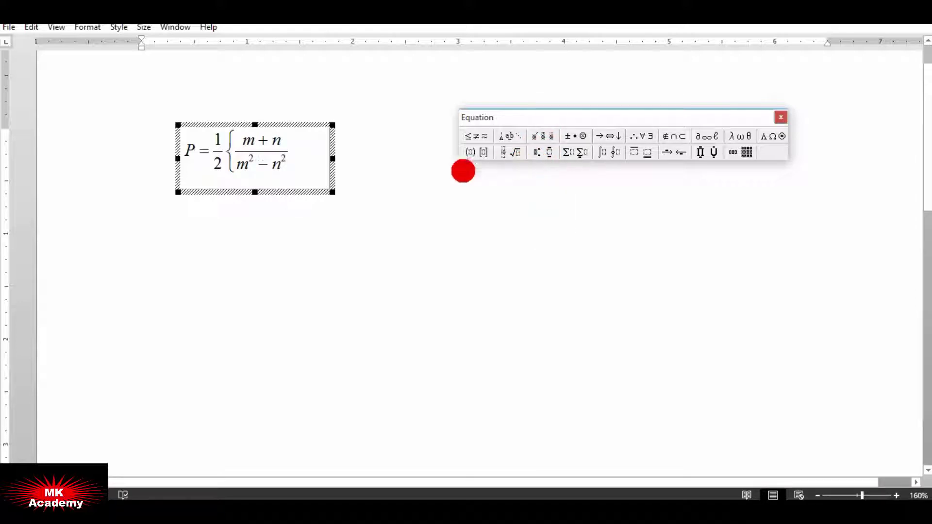
{"action": "left_click", "coordinate": [303, 146]}
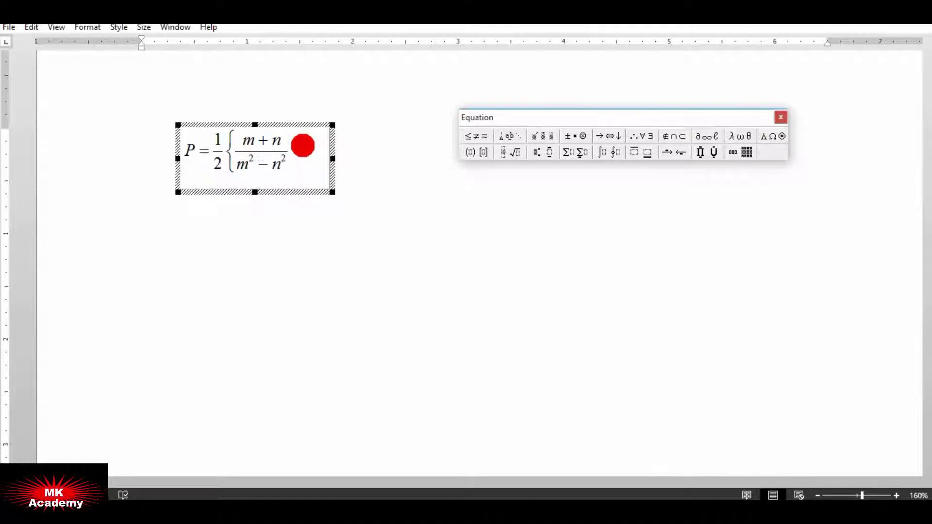
Add parentheses holding P raised to the slanted fraction 3/2
{"action": "left_click", "coordinate": [471, 151]}
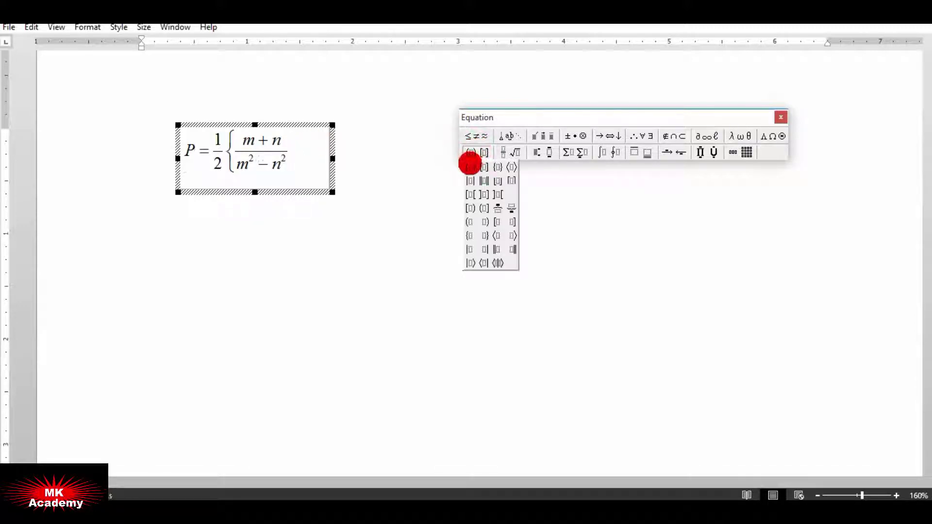
{"action": "left_click", "coordinate": [469, 166]}
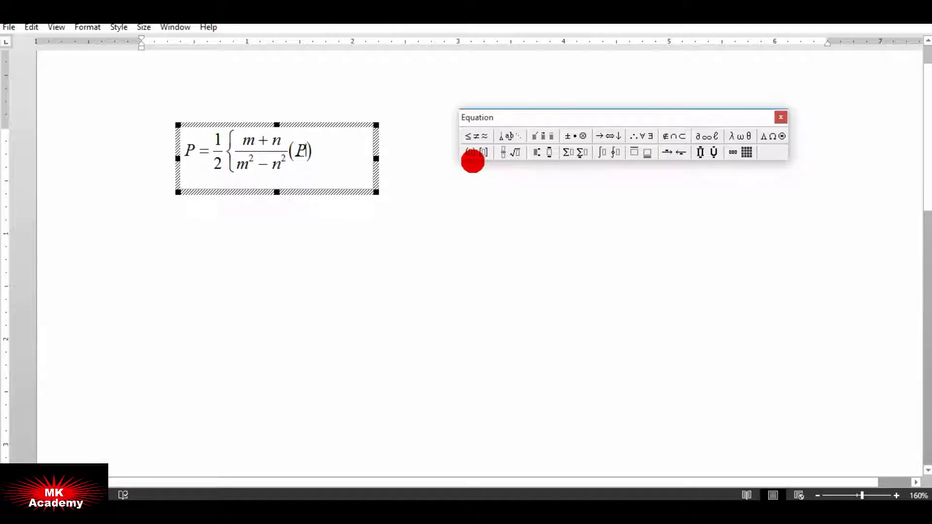
{"action": "left_click", "coordinate": [542, 152]}
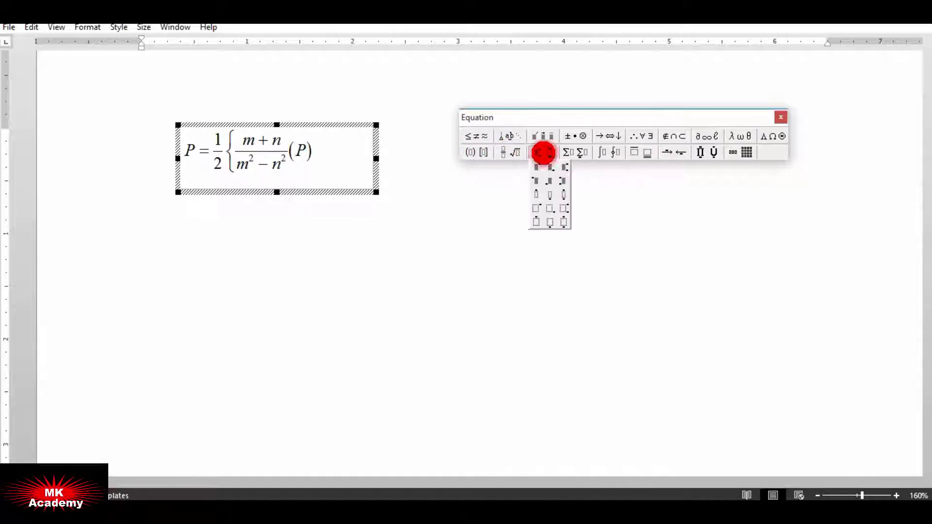
{"action": "left_click", "coordinate": [541, 167]}
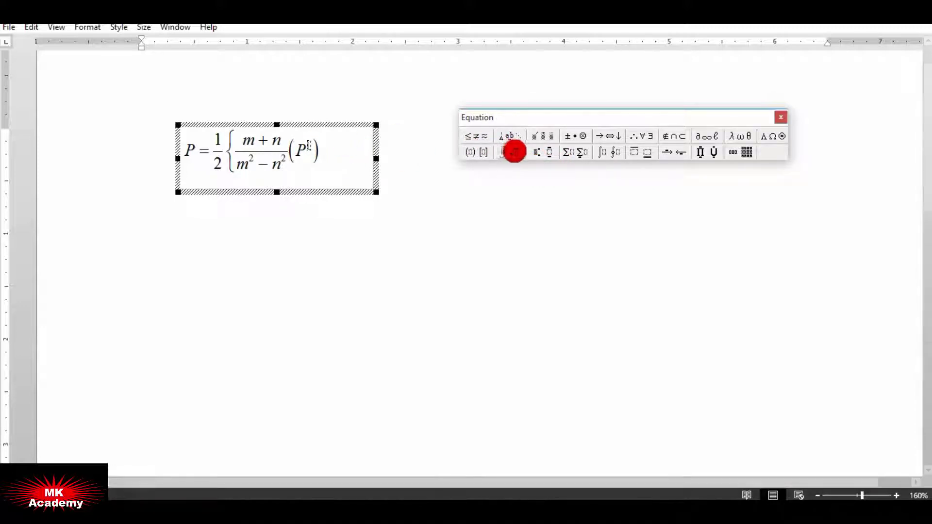
{"action": "left_click", "coordinate": [510, 152]}
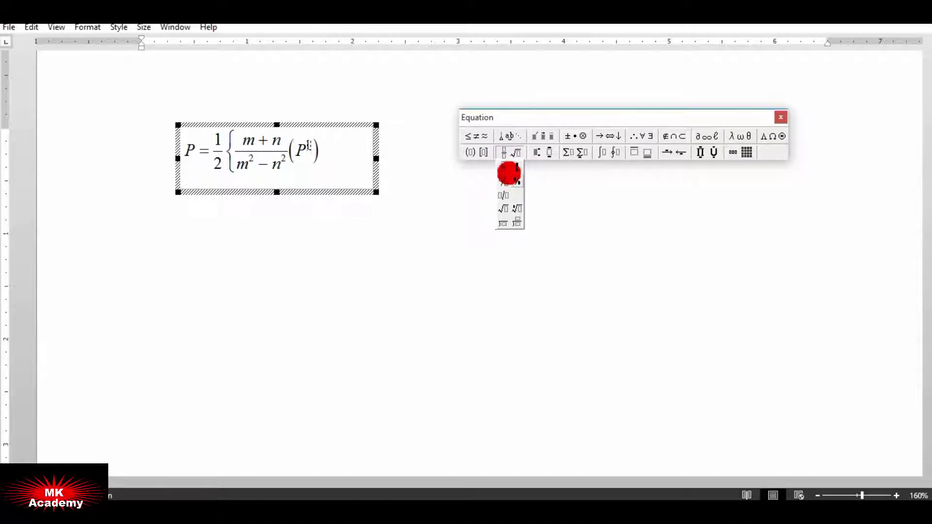
{"action": "left_click", "coordinate": [502, 176]}
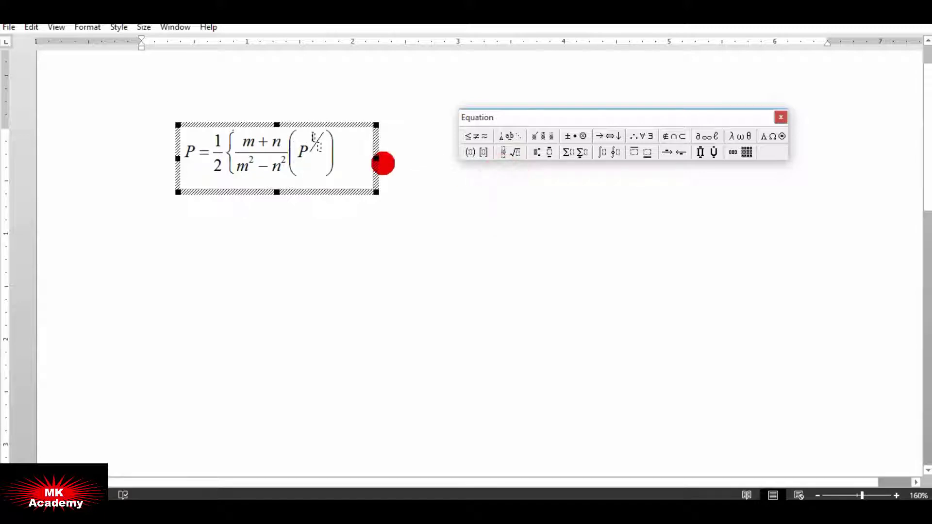
{"action": "type", "text": "3"}
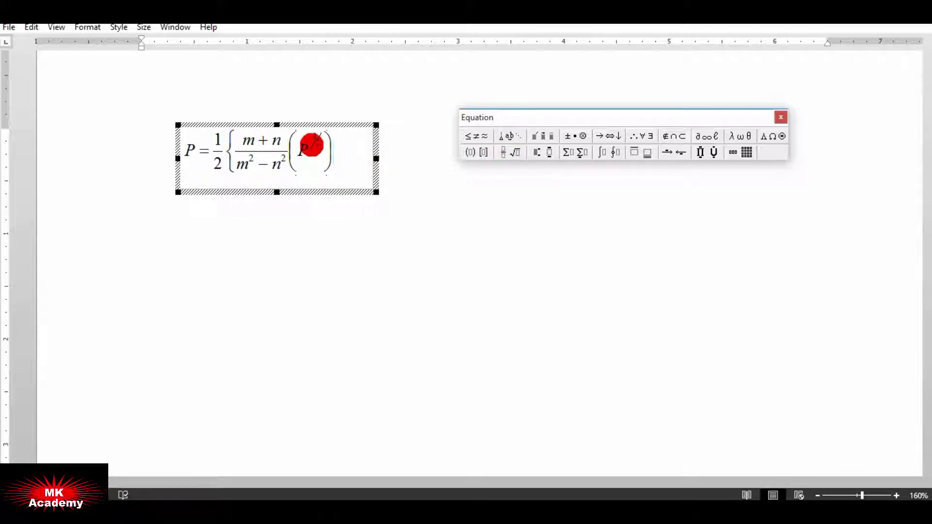
{"action": "left_click", "coordinate": [319, 148]}
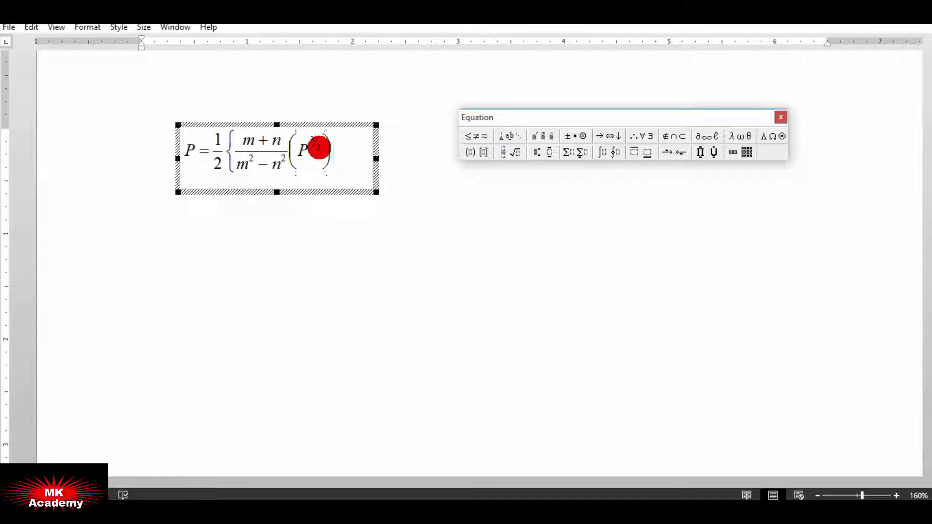
{"action": "left_click", "coordinate": [332, 149]}
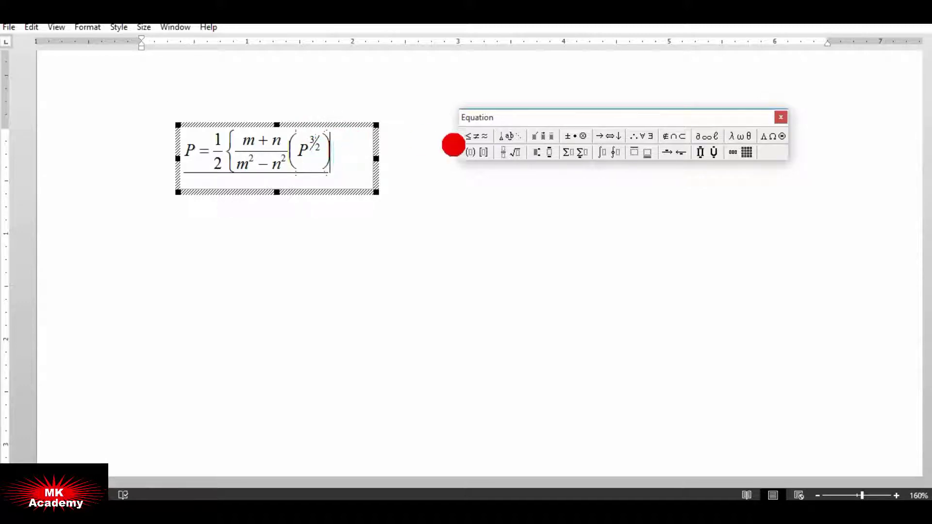
Raise the parentheses to the power mn and append + 1/2
{"action": "left_click", "coordinate": [538, 152]}
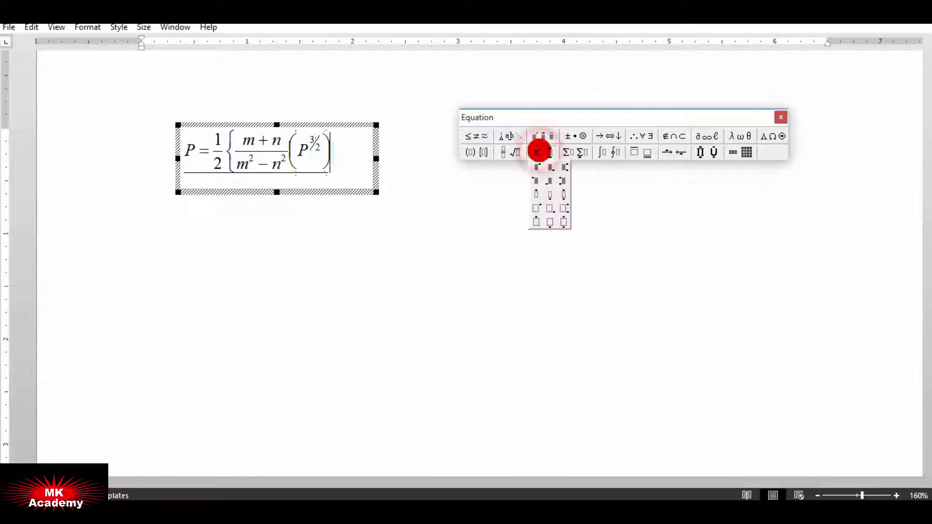
{"action": "left_click", "coordinate": [537, 166]}
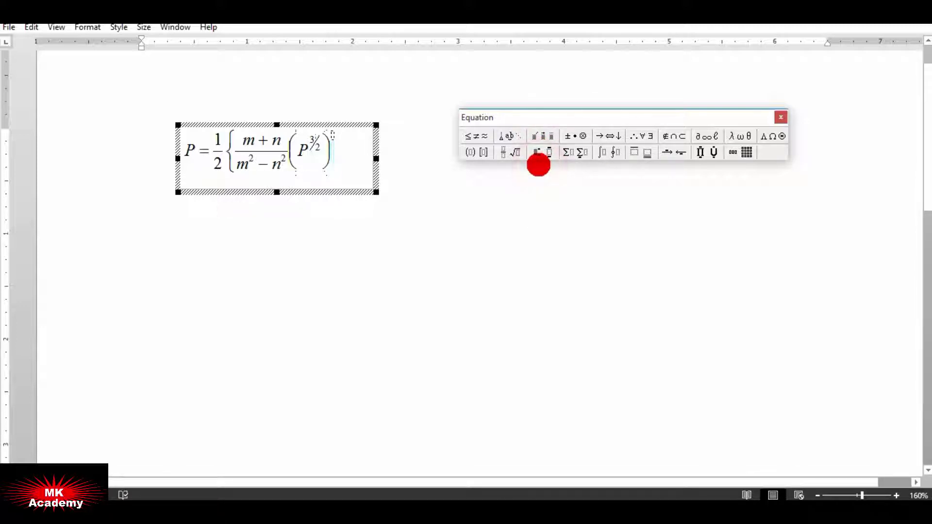
{"action": "type", "text": "mn"}
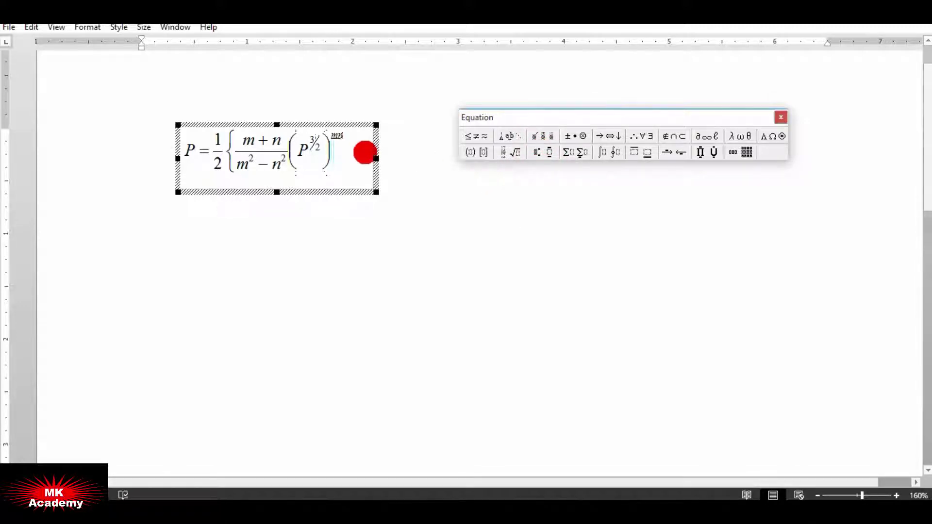
{"action": "left_click", "coordinate": [365, 152]}
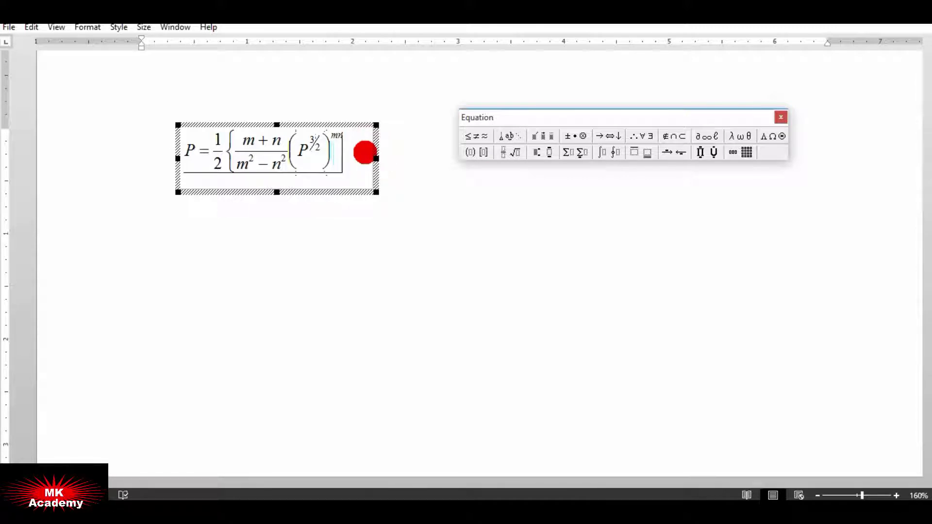
{"action": "type", "text": " +"}
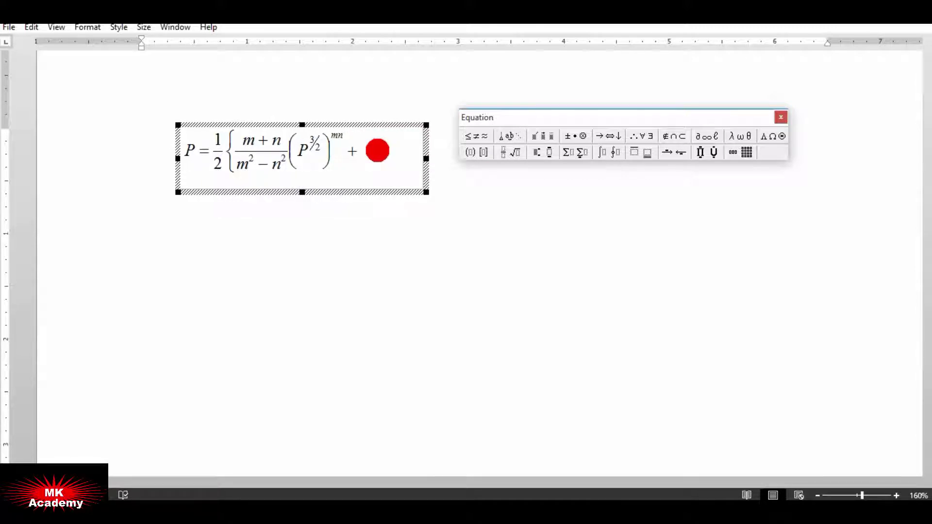
{"action": "left_click", "coordinate": [501, 151]}
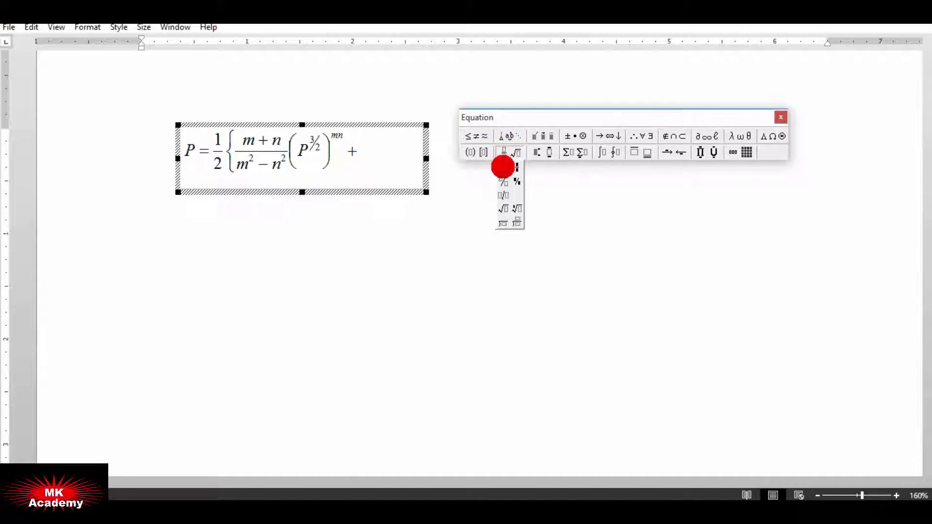
{"action": "left_click", "coordinate": [503, 167]}
{"action": "type", "text": "1"}
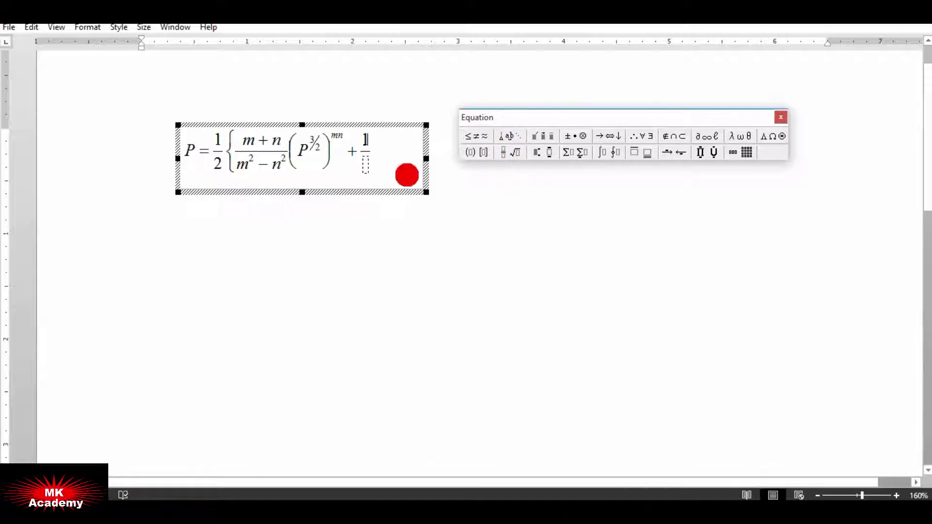
{"action": "type", "text": "2"}
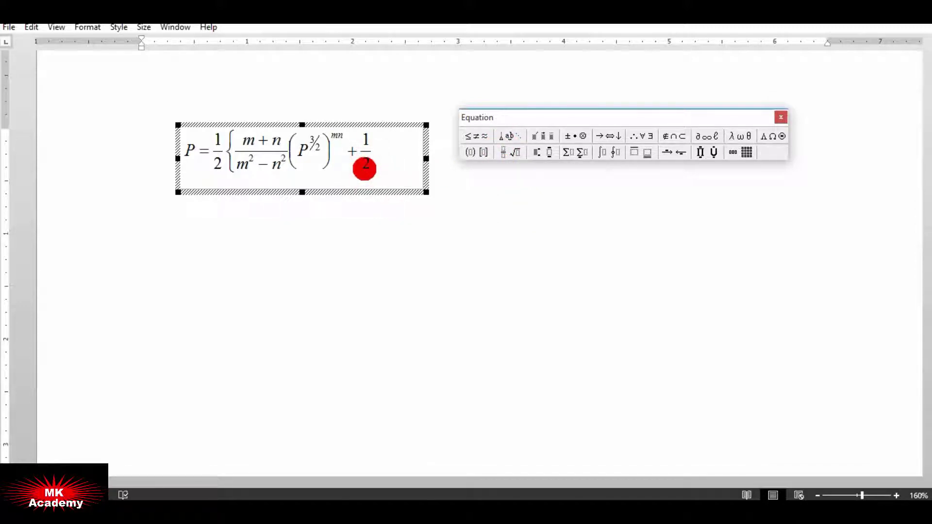
{"action": "left_click", "coordinate": [371, 148]}
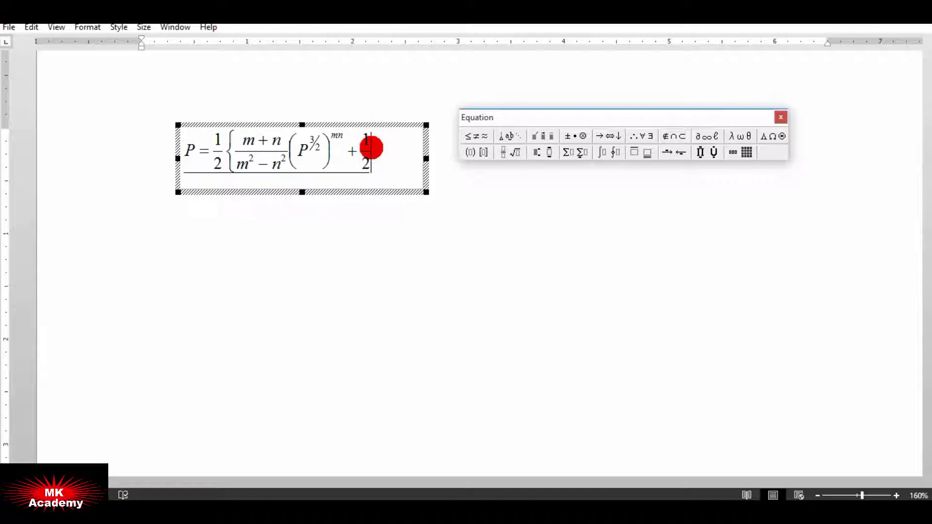
Add square brackets after + 1/2 holding a fraction, with 2n − m as numerator
{"action": "left_click", "coordinate": [471, 152]}
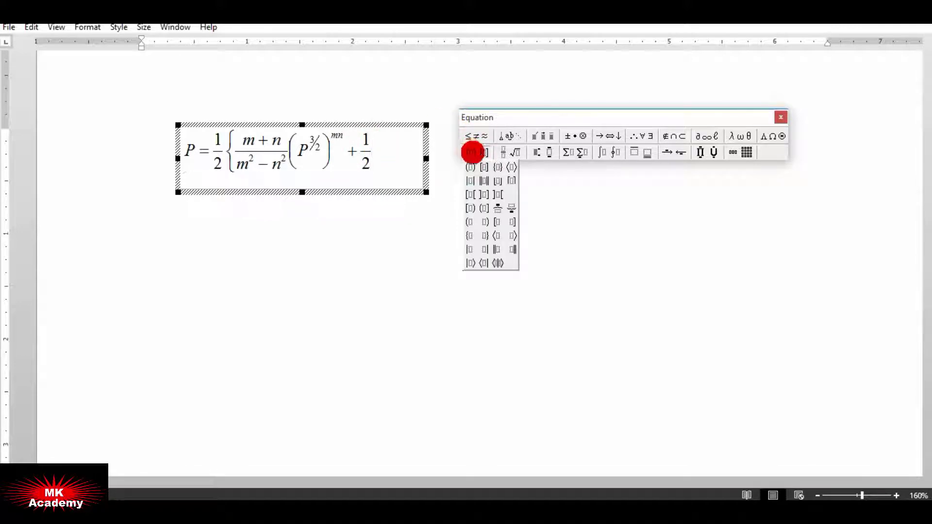
{"action": "left_click", "coordinate": [472, 192]}
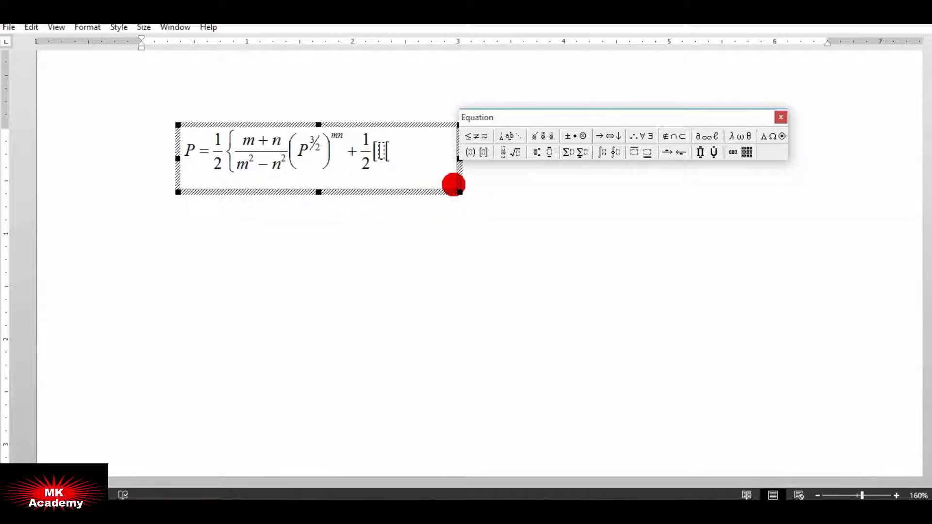
{"action": "key", "text": "ctrl+z"}
{"action": "left_click", "coordinate": [473, 153]}
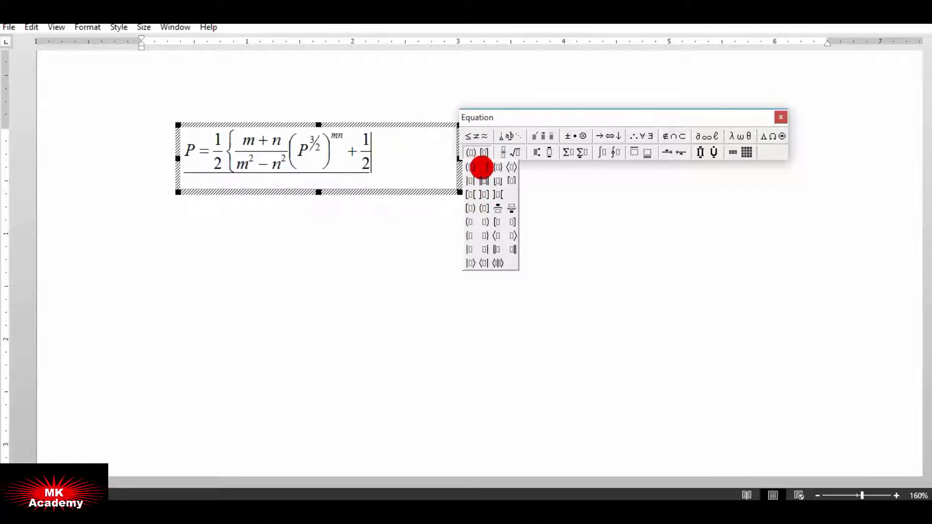
{"action": "left_click", "coordinate": [482, 168]}
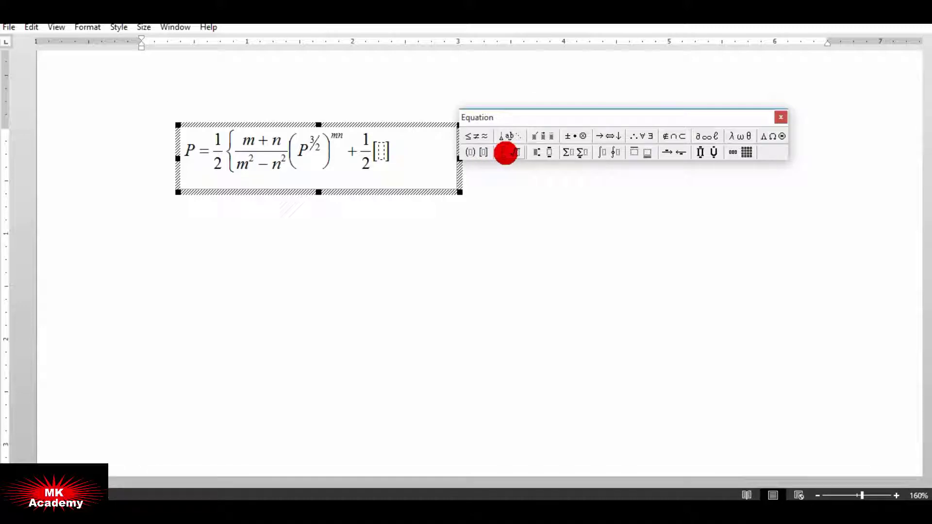
{"action": "left_click", "coordinate": [505, 151]}
{"action": "left_click", "coordinate": [501, 165]}
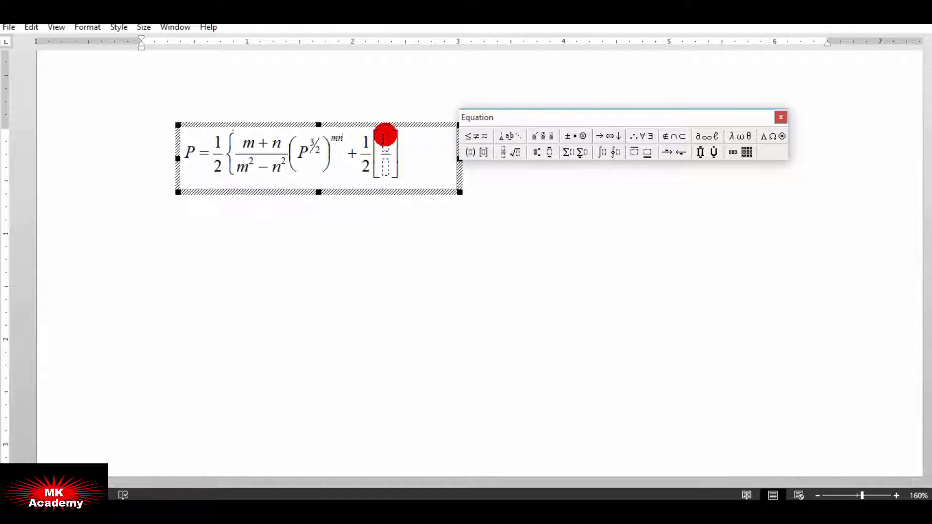
{"action": "left_click", "coordinate": [385, 136]}
{"action": "type", "text": "n"}
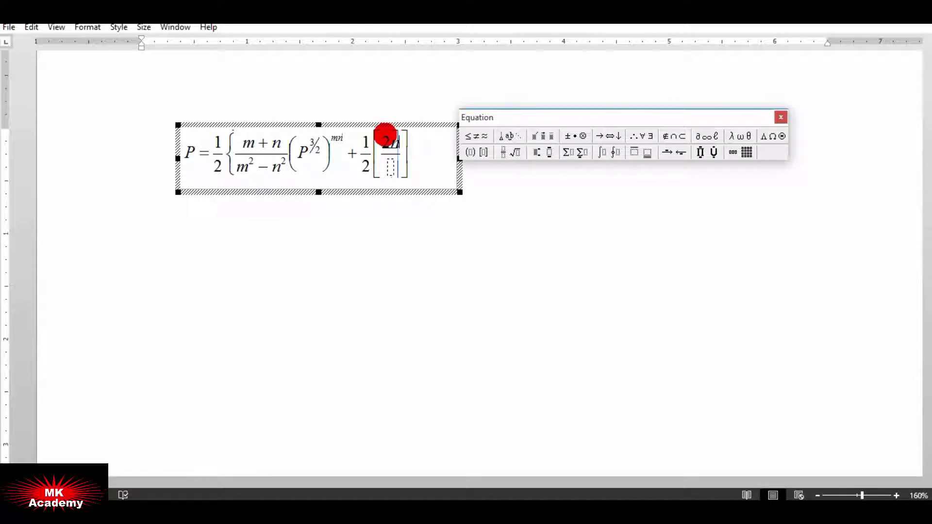
{"action": "type", "text": "-m"}
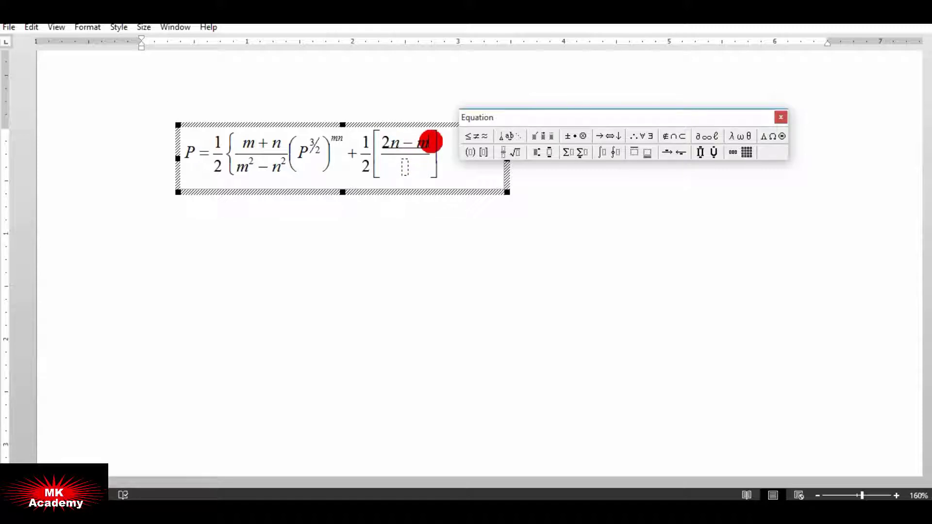
Append √p² to the bracketed numerator after 2n − m
{"action": "left_click", "coordinate": [510, 151]}
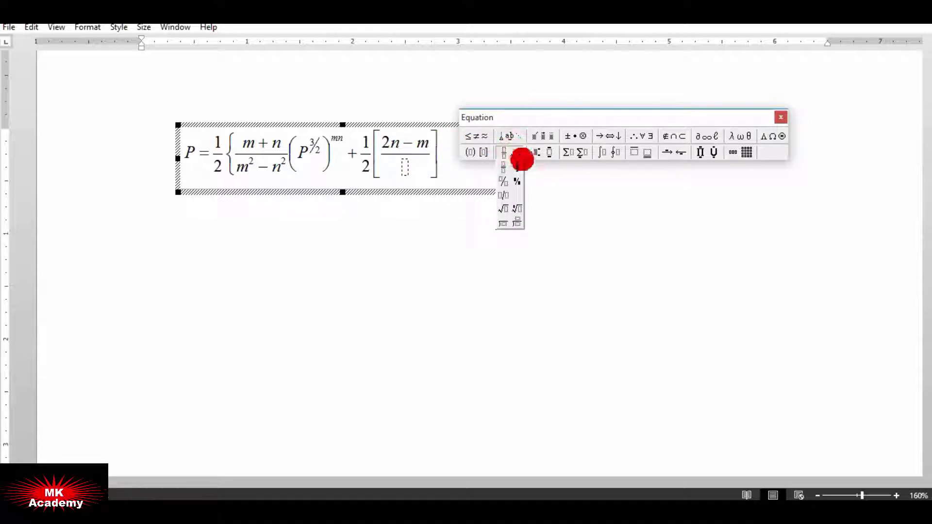
{"action": "left_click", "coordinate": [504, 207]}
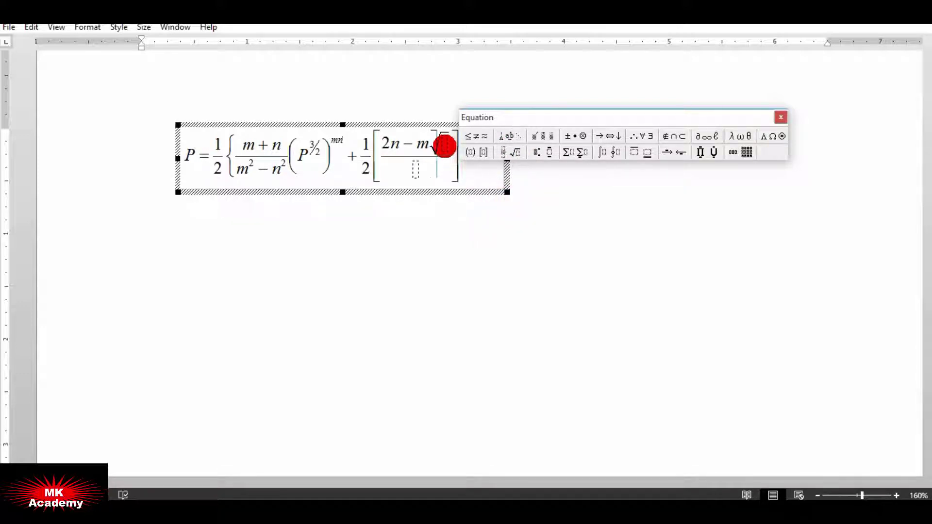
{"action": "type", "text": "p"}
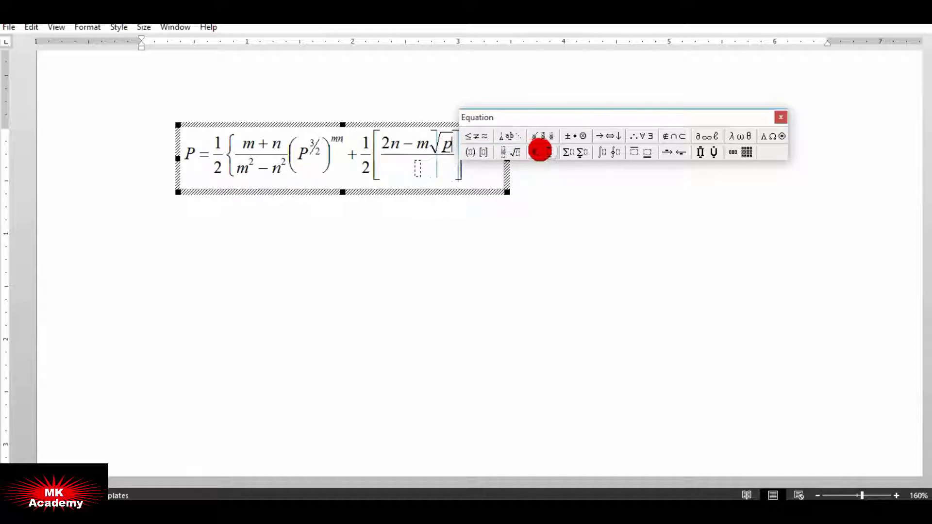
{"action": "left_click", "coordinate": [540, 151]}
{"action": "left_click", "coordinate": [539, 164]}
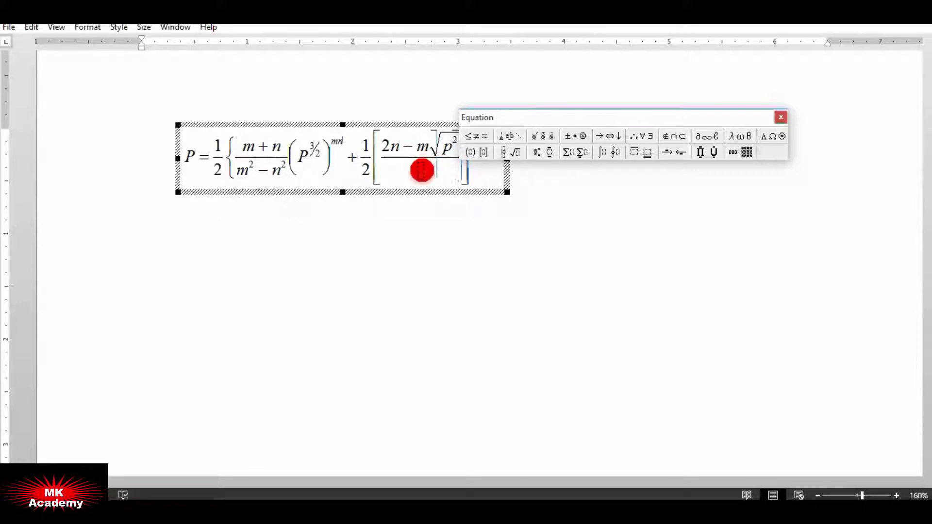
Fill the denominator with the cube root of p^(3/2), then leave the Equation Editor
{"action": "left_click", "coordinate": [422, 170]}
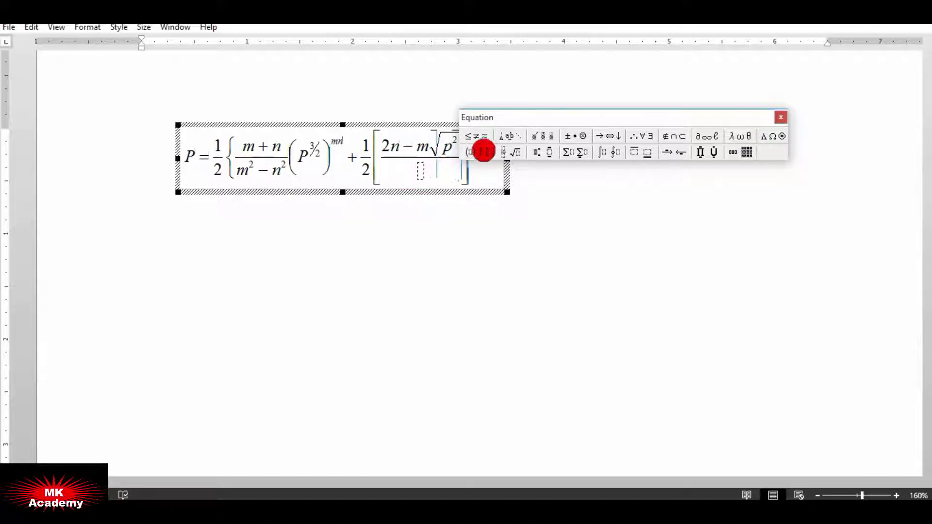
{"action": "left_click", "coordinate": [513, 153]}
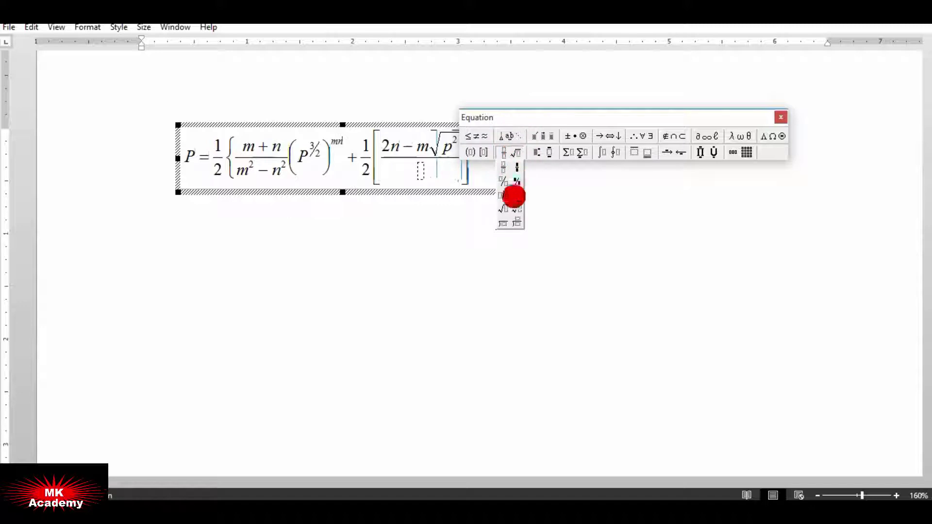
{"action": "left_click", "coordinate": [516, 208]}
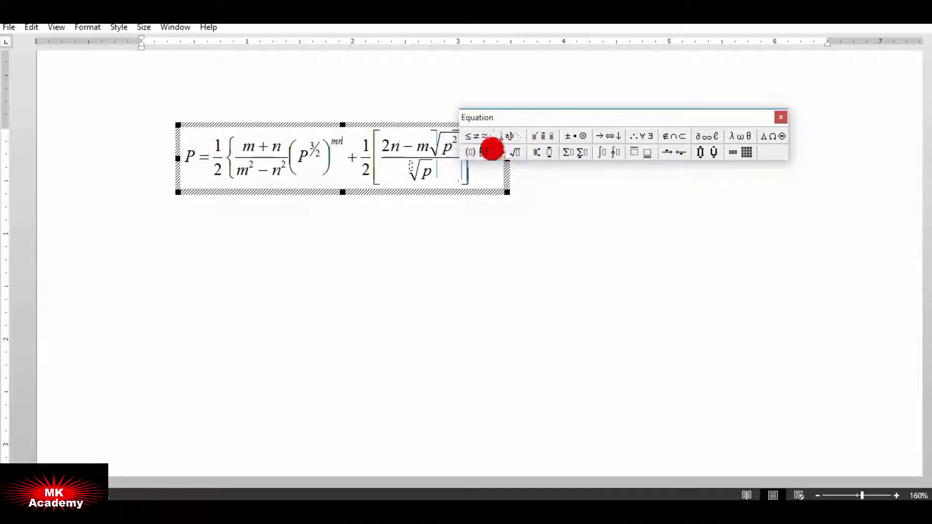
{"action": "left_click", "coordinate": [544, 153]}
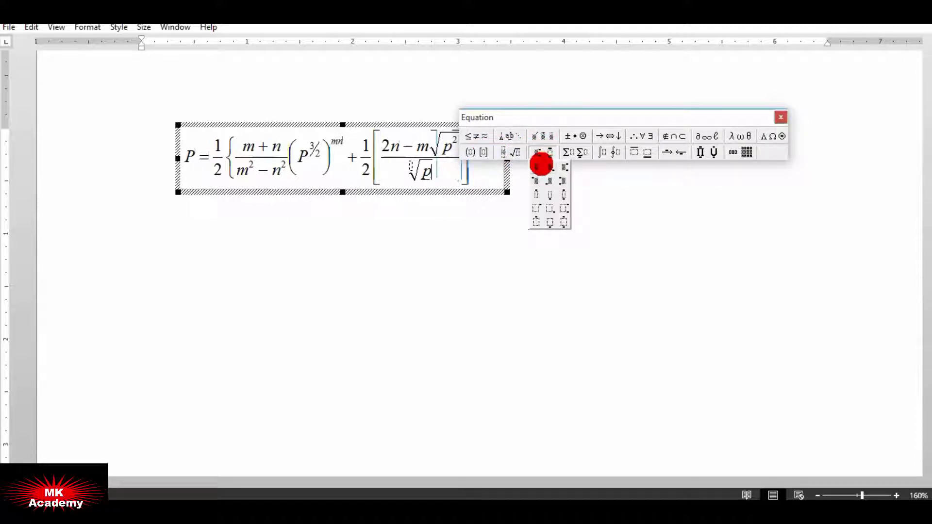
{"action": "left_click", "coordinate": [537, 167]}
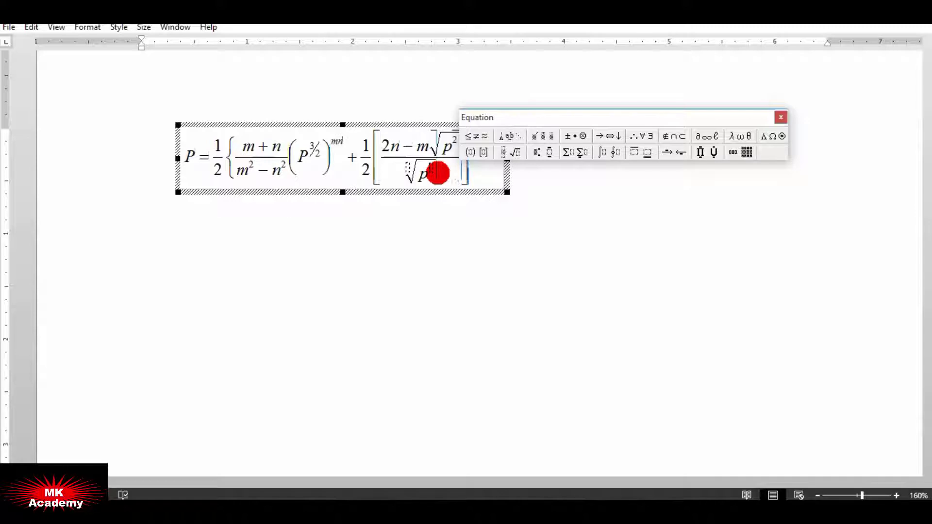
{"action": "left_click", "coordinate": [506, 152]}
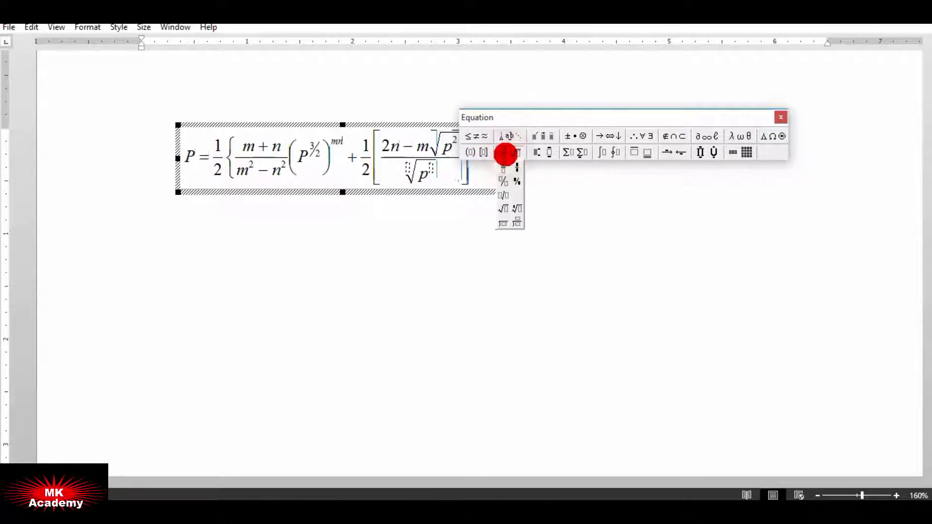
{"action": "left_click", "coordinate": [503, 180]}
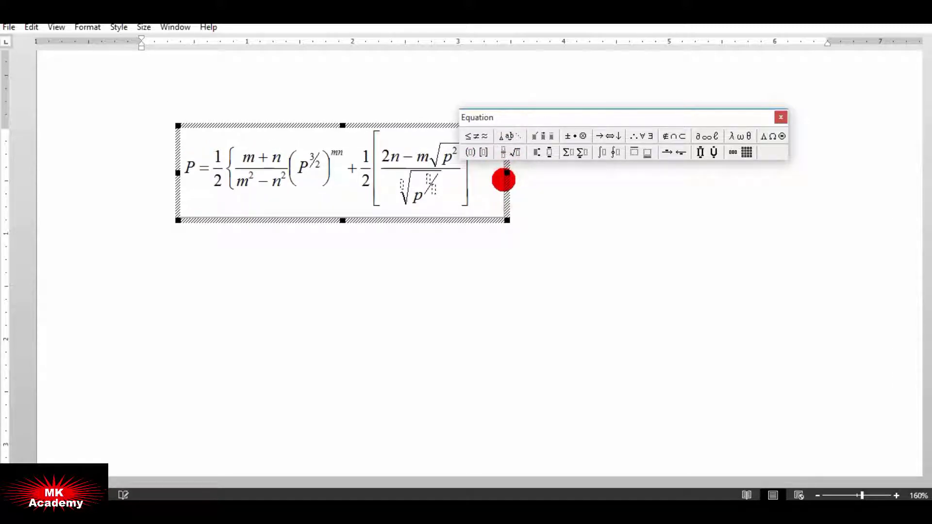
{"action": "type", "text": "3"}
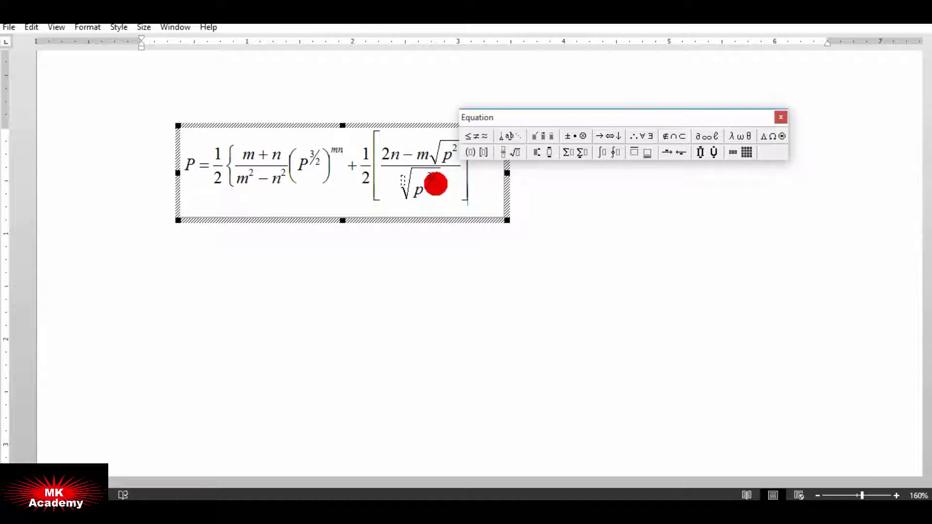
{"action": "left_click", "coordinate": [435, 184]}
{"action": "type", "text": "2"}
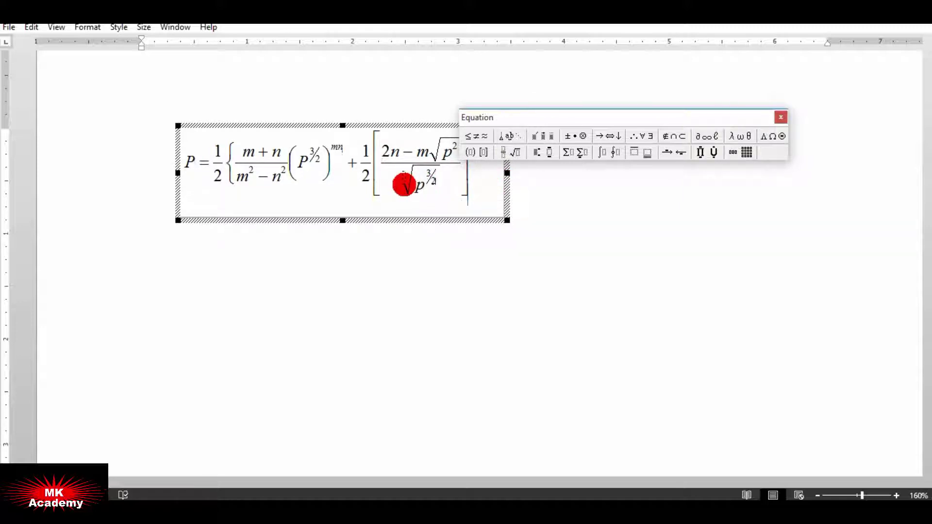
{"action": "left_click", "coordinate": [403, 176]}
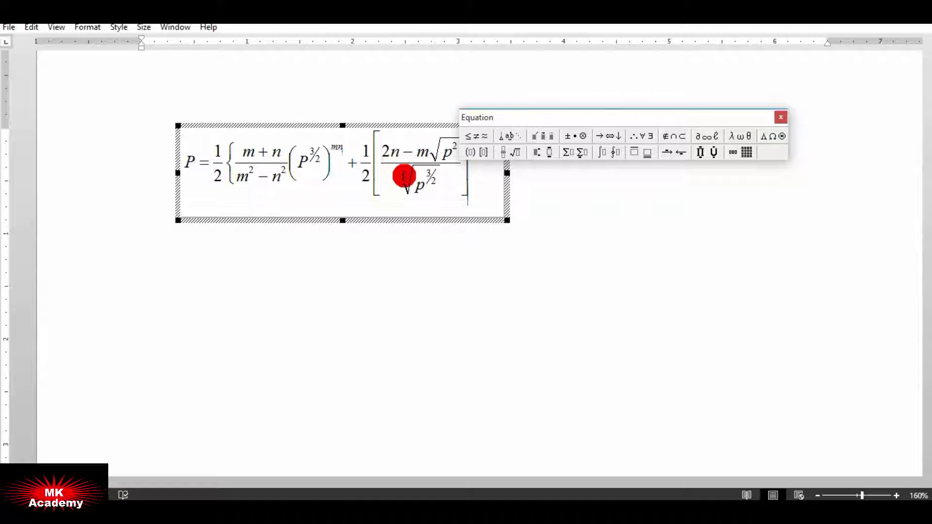
{"action": "left_click", "coordinate": [445, 285]}
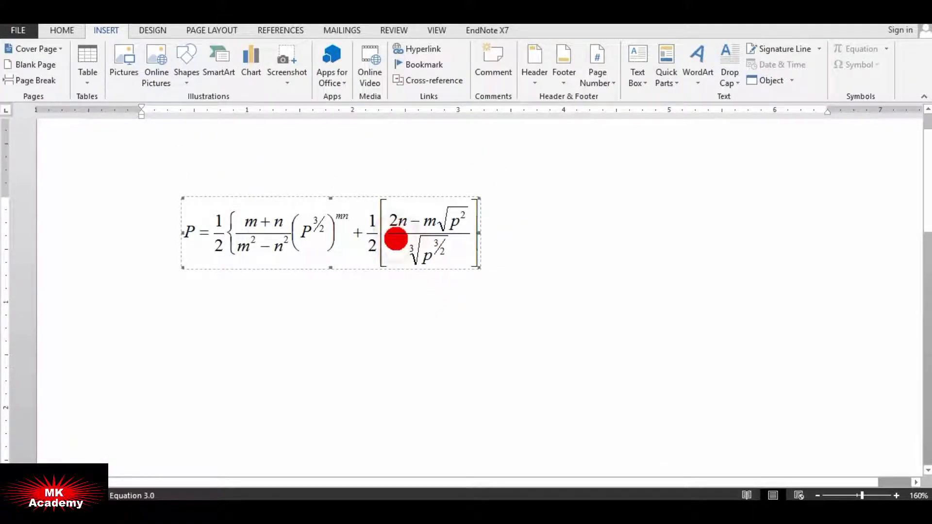
Centre the equation object with Ctrl+E, deselect it, then reselect it
{"action": "key", "text": "ctrl+e"}
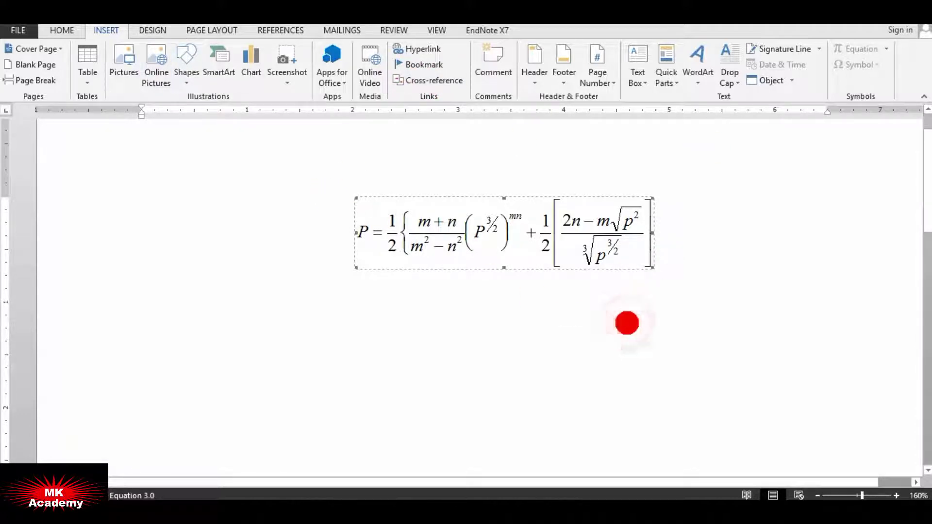
{"action": "left_click", "coordinate": [419, 330]}
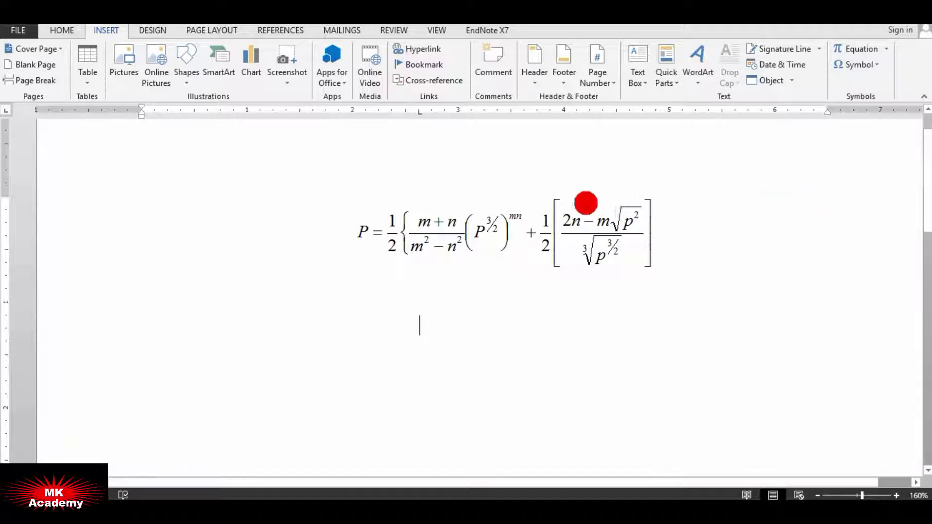
{"action": "left_click", "coordinate": [433, 207]}
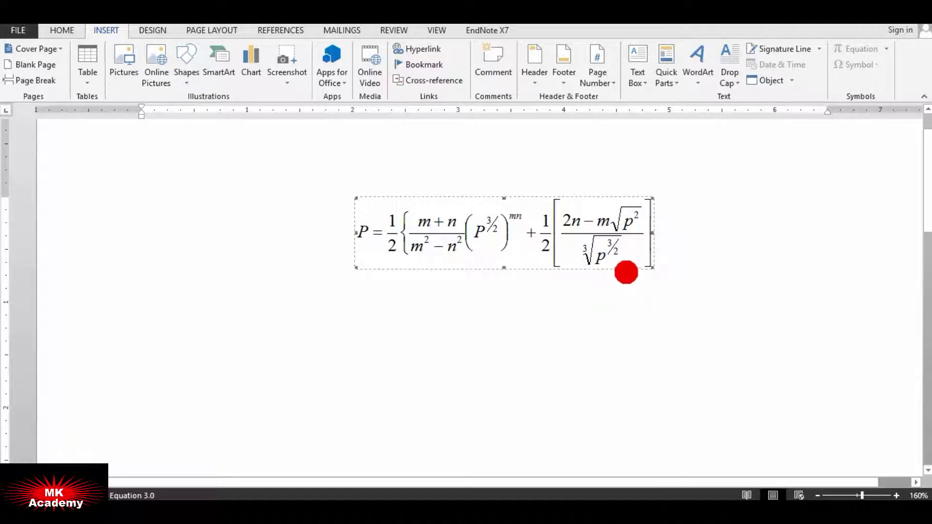
{"action": "double_click", "coordinate": [645, 264]}
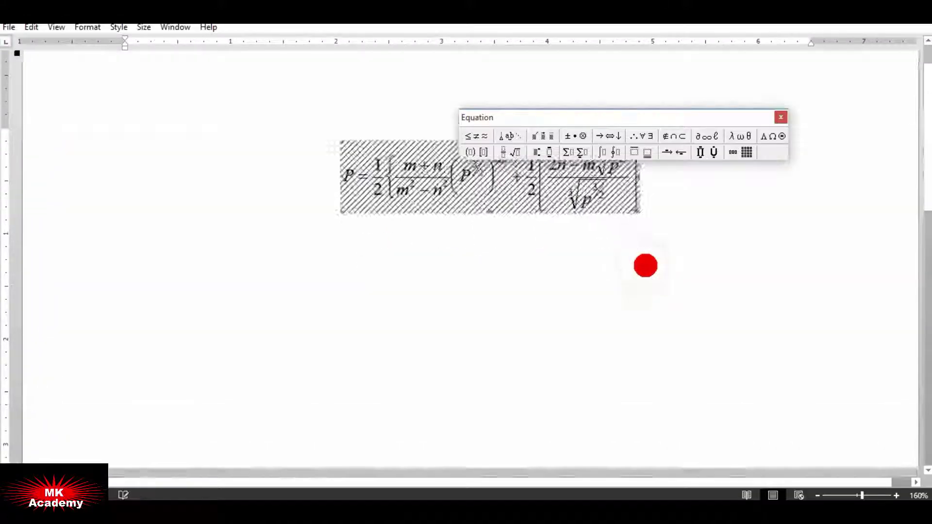
{"action": "left_click", "coordinate": [557, 252]}
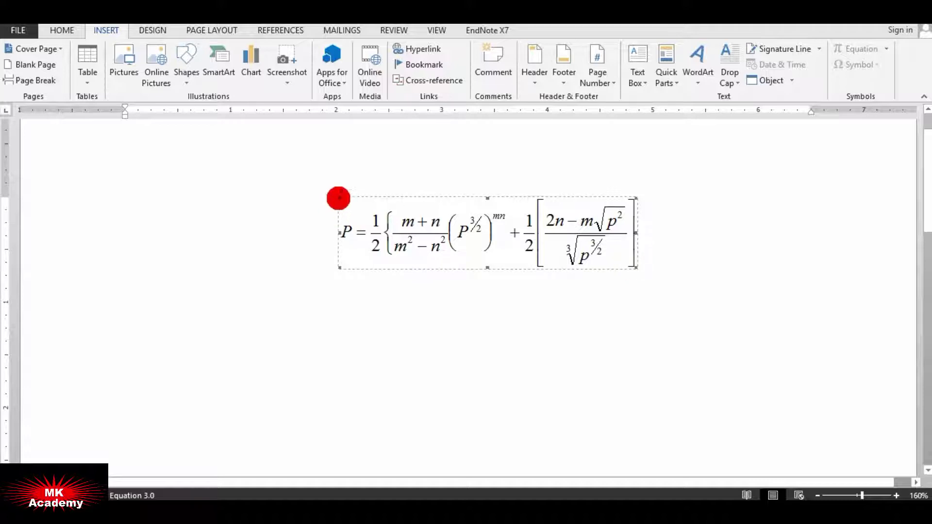
Drag the equation's corner handle outward twice to enlarge it, then deselect
{"action": "left_click_drag", "start_coordinate": [332, 194], "coordinate": [261, 201]}
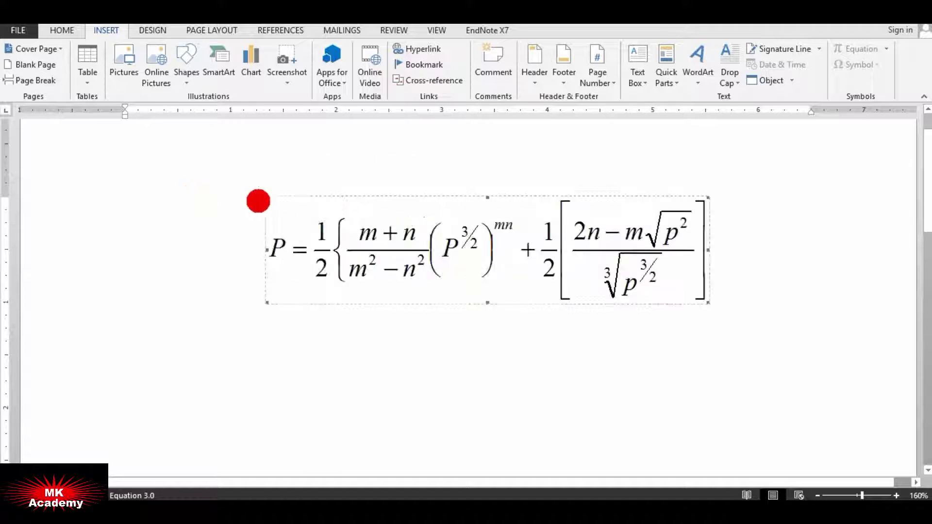
{"action": "left_click_drag", "start_coordinate": [263, 200], "coordinate": [202, 178]}
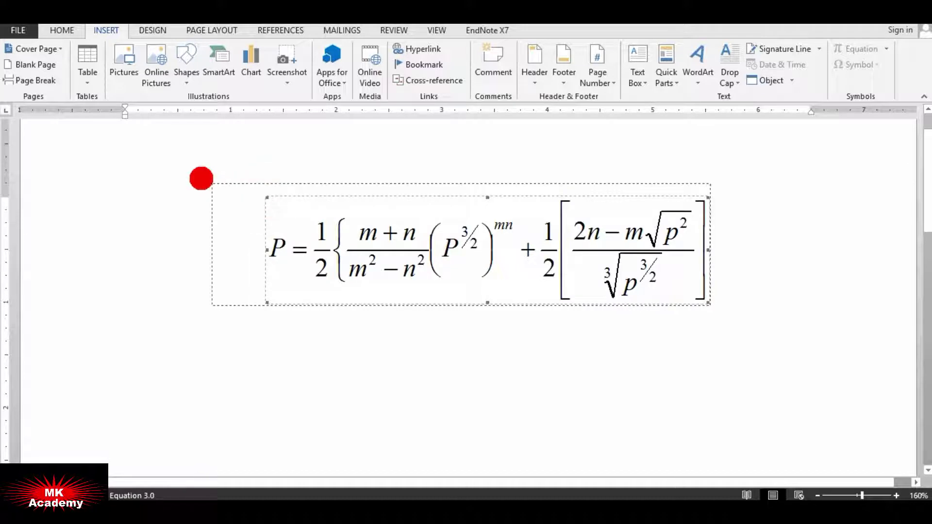
{"action": "left_click", "coordinate": [617, 325]}
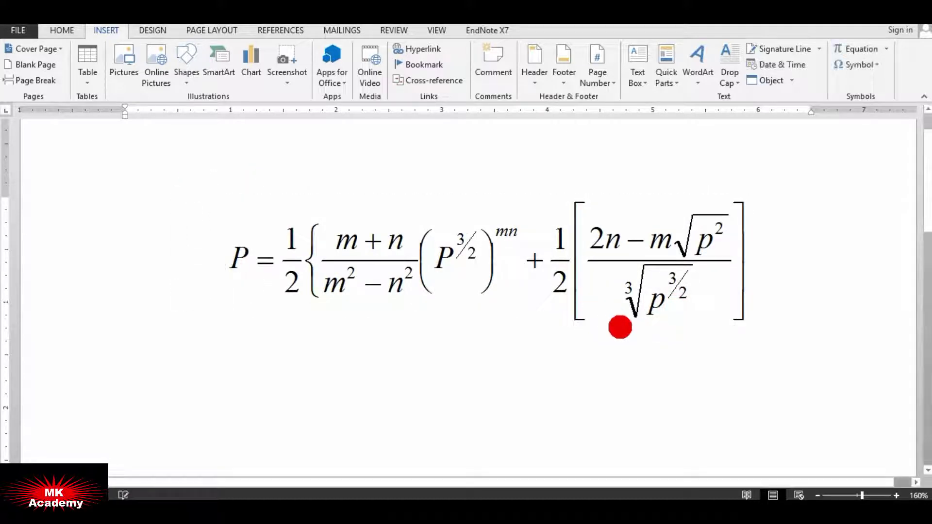